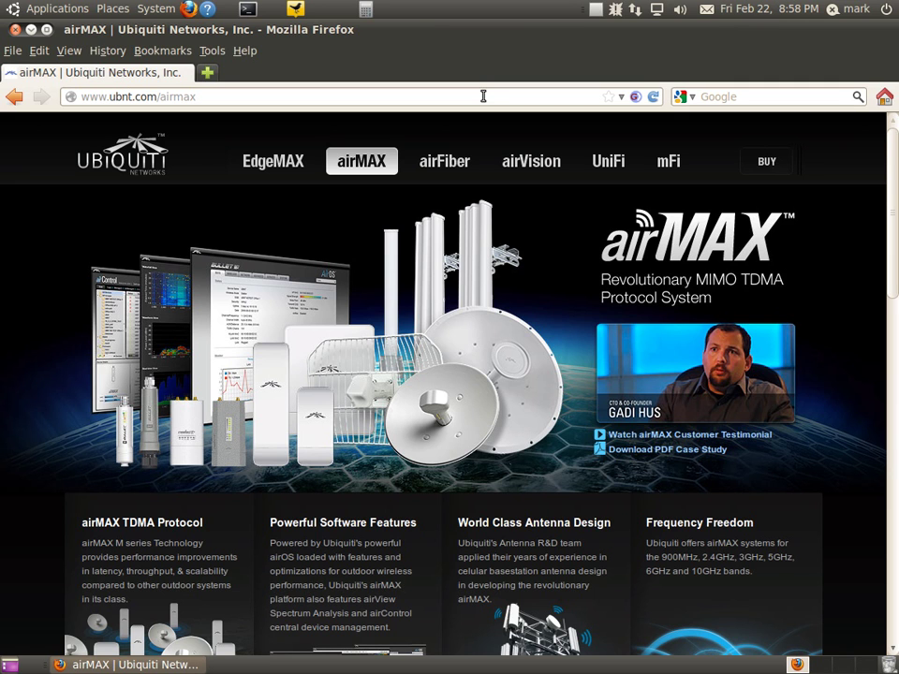
# - Load 192.168.1.20 in Firefox, correcting the mistyped address to reach the airOS login
pyautogui.moveTo(483, 97); pyautogui.dragTo(48, 100)
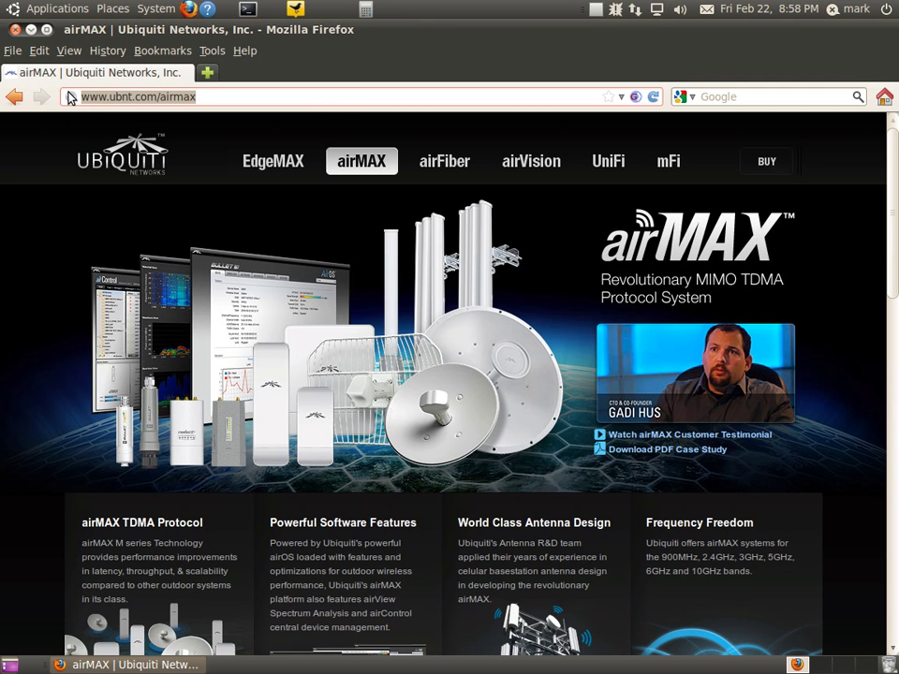
pyautogui.write('192.168.120')
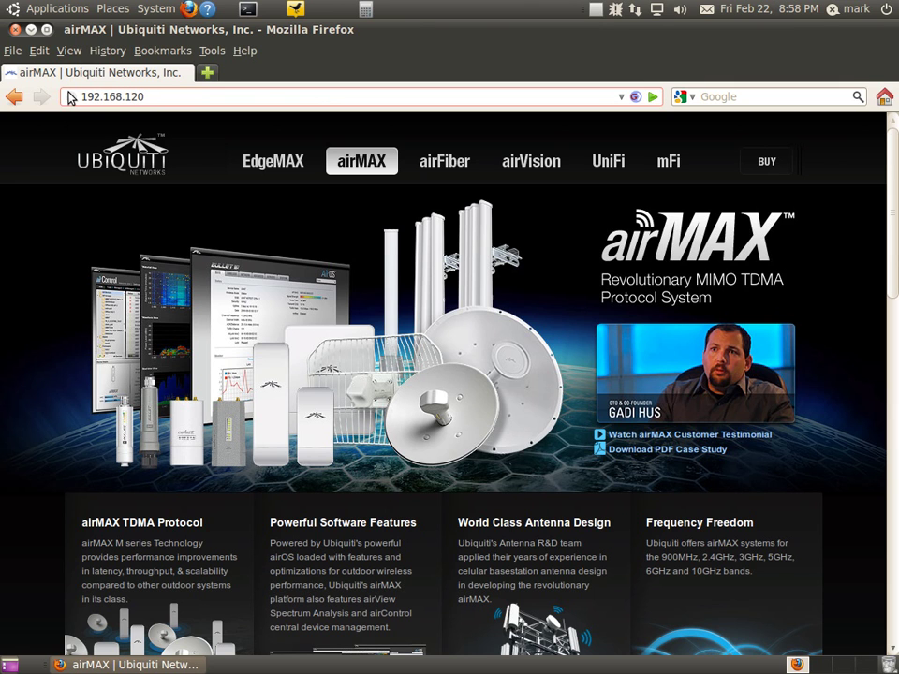
pyautogui.press('Left')
pyautogui.press('Left')
pyautogui.press('Left')
pyautogui.write('.')
pyautogui.press('Return')
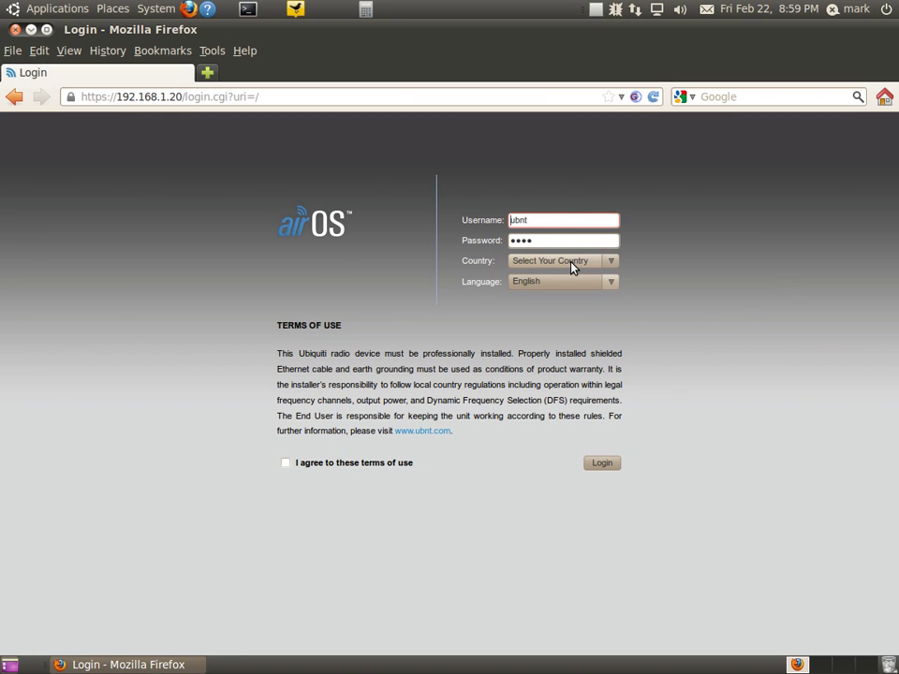
# - Choose Compliance Test as the country, agree to the terms of use, and log in
pyautogui.click(573, 265)
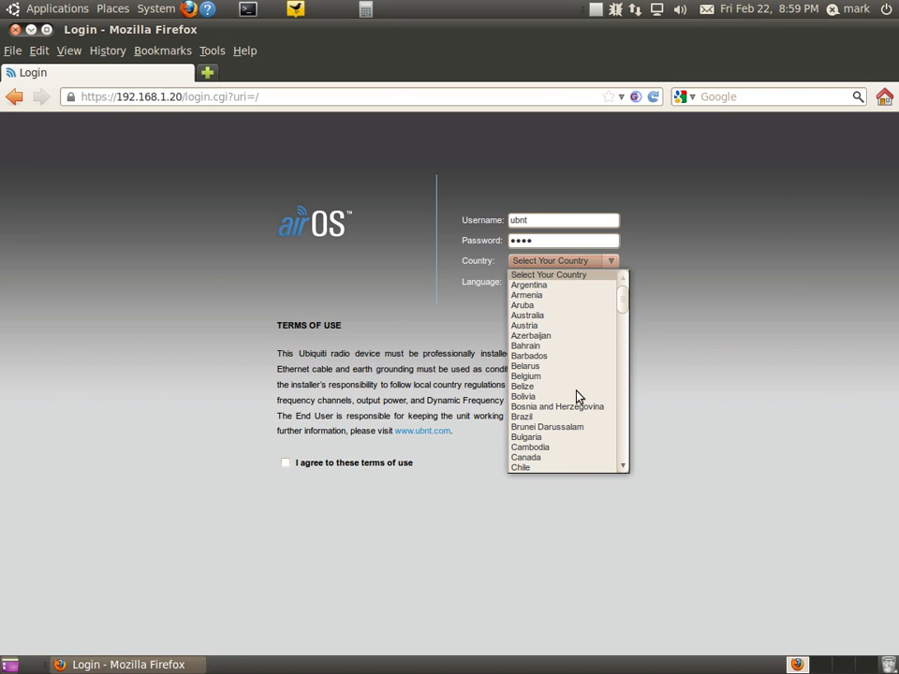
pyautogui.scroll(-1, 576, 398)
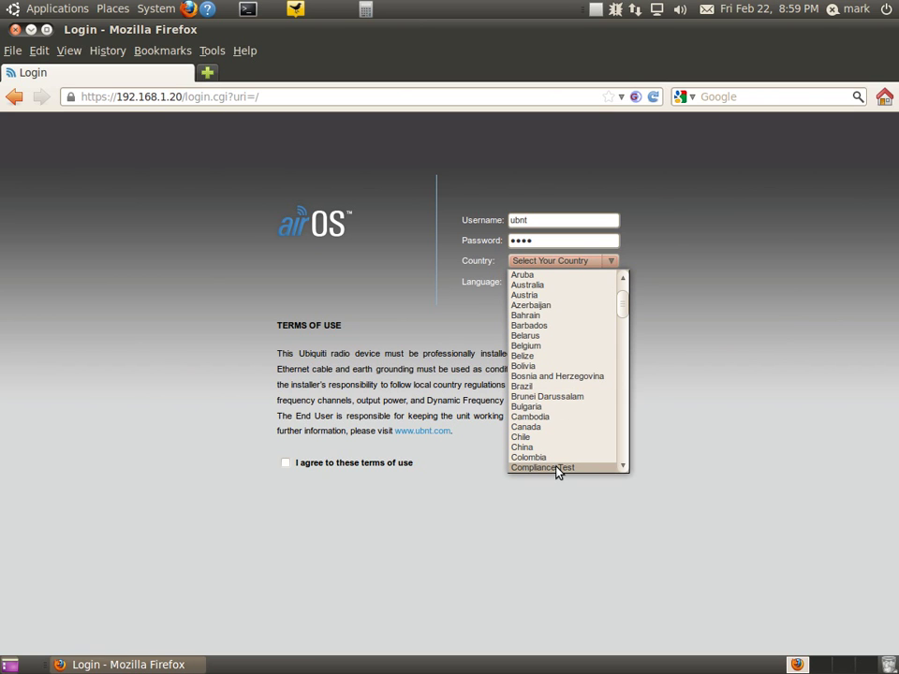
pyautogui.scroll(-1, 557, 461)
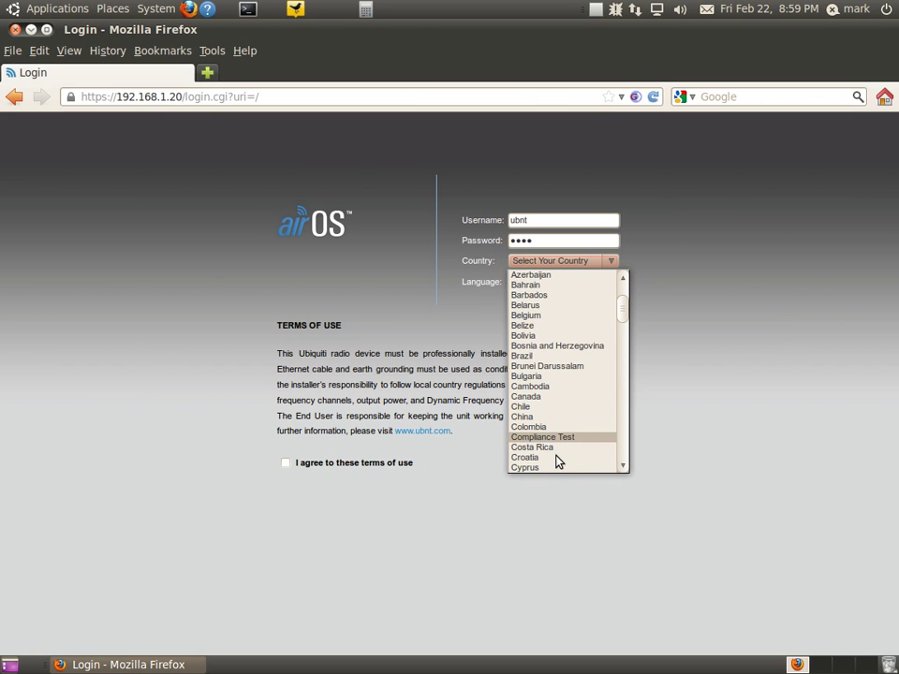
pyautogui.scroll(-1, 557, 460)
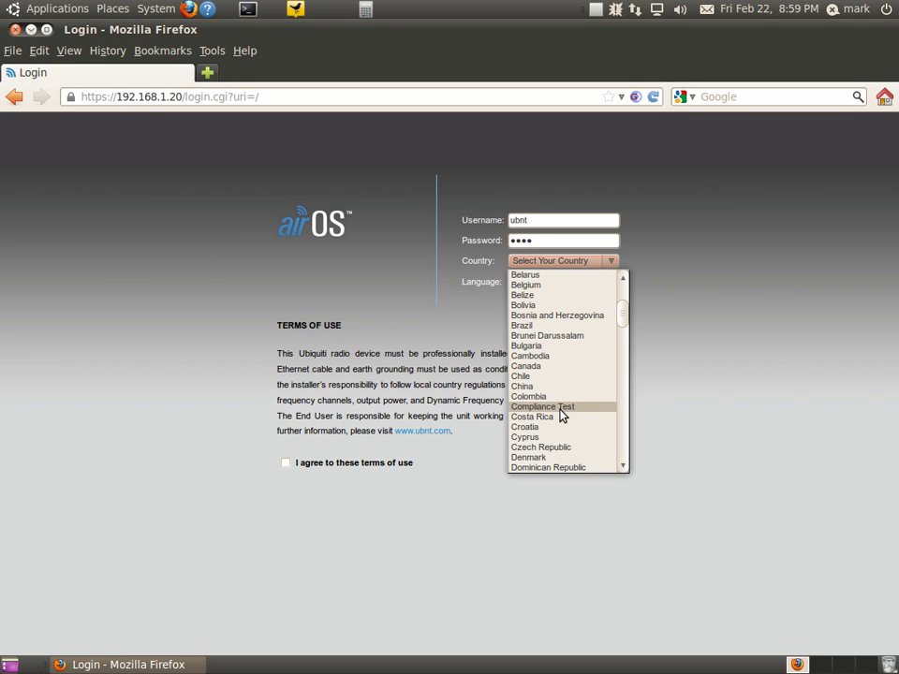
pyautogui.click(561, 410)
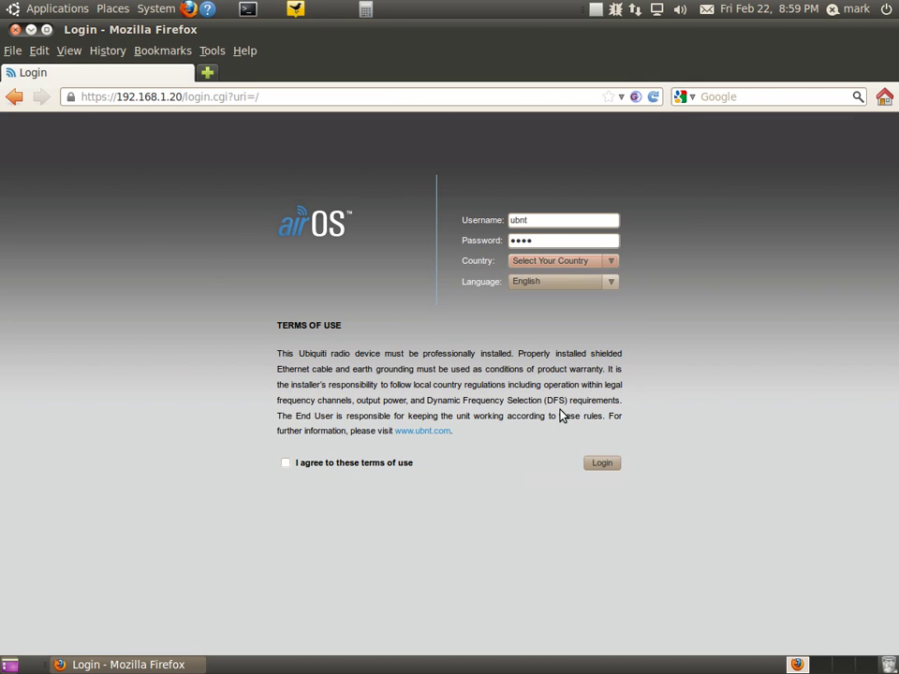
pyautogui.click(284, 464)
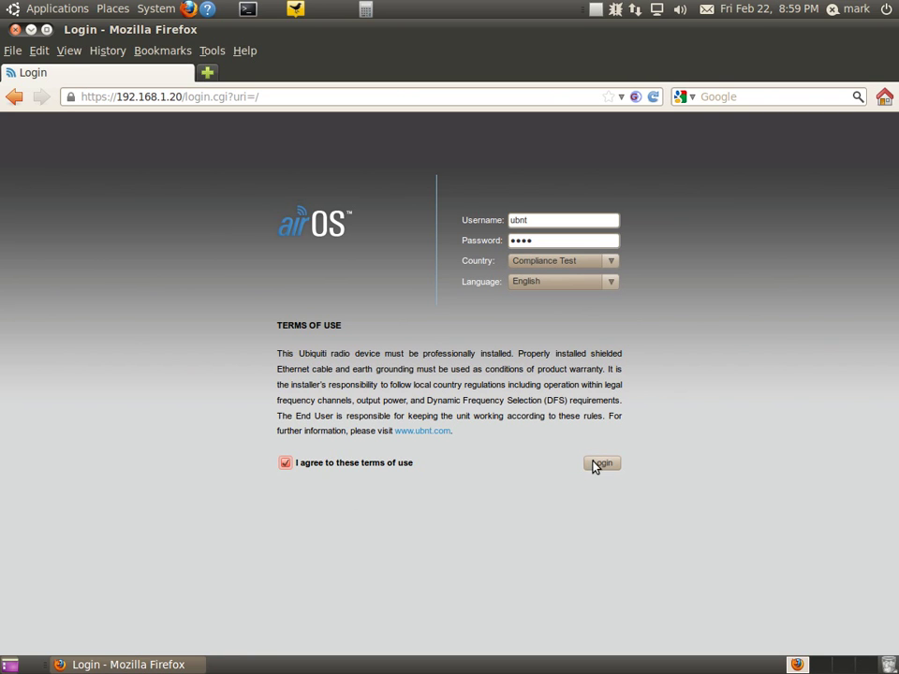
pyautogui.press('Return')
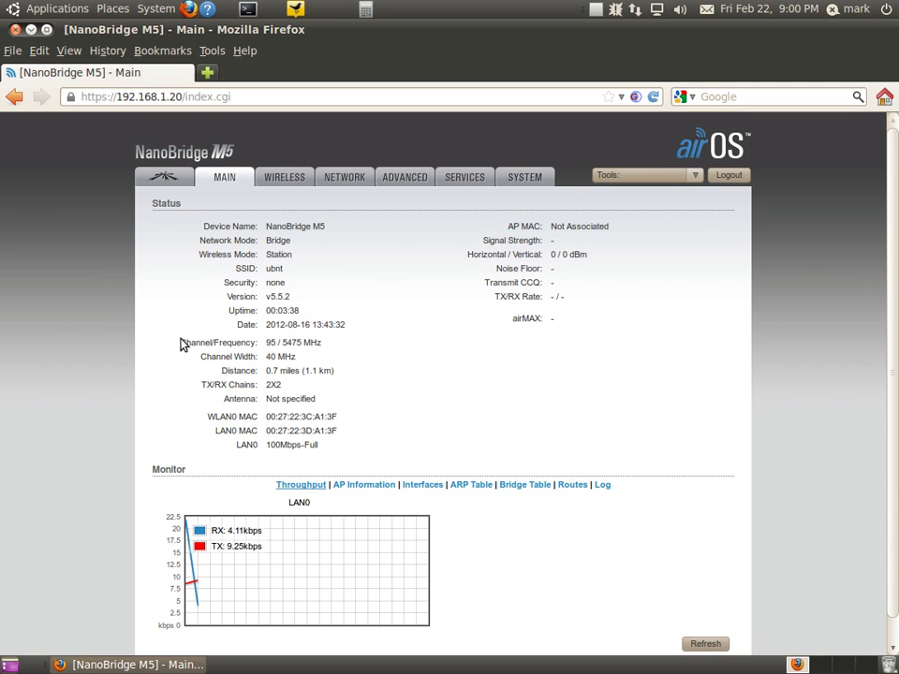
# - Let the login finish and view the Main status page showing 119 / 5595 MHz
pyautogui.moveTo(348, 350); pyautogui.dragTo(366, 360)
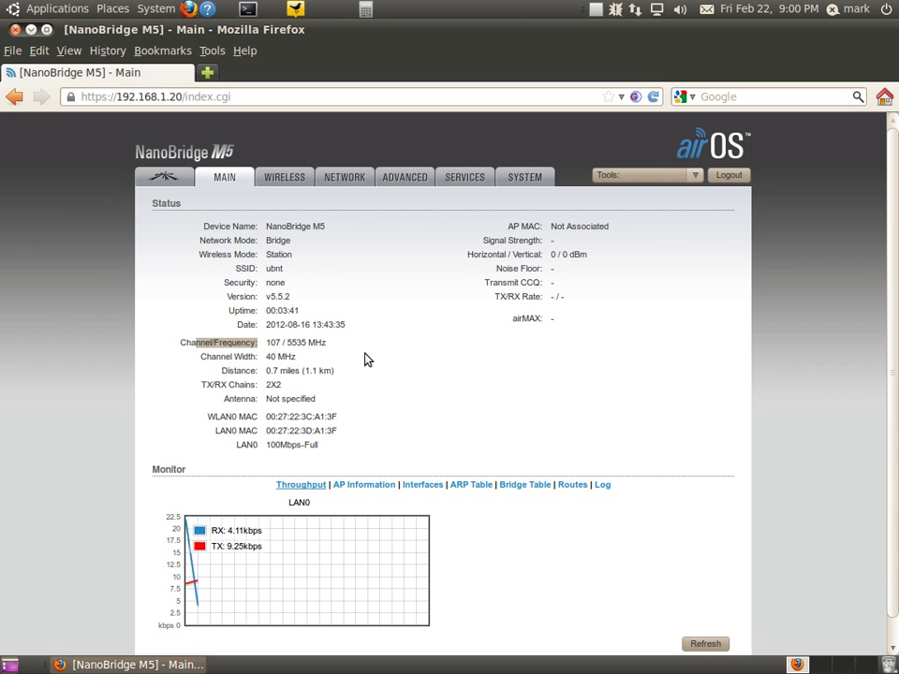
# - On the Wireless page, change Wireless Mode from Station to Access Point
pyautogui.click(283, 180)
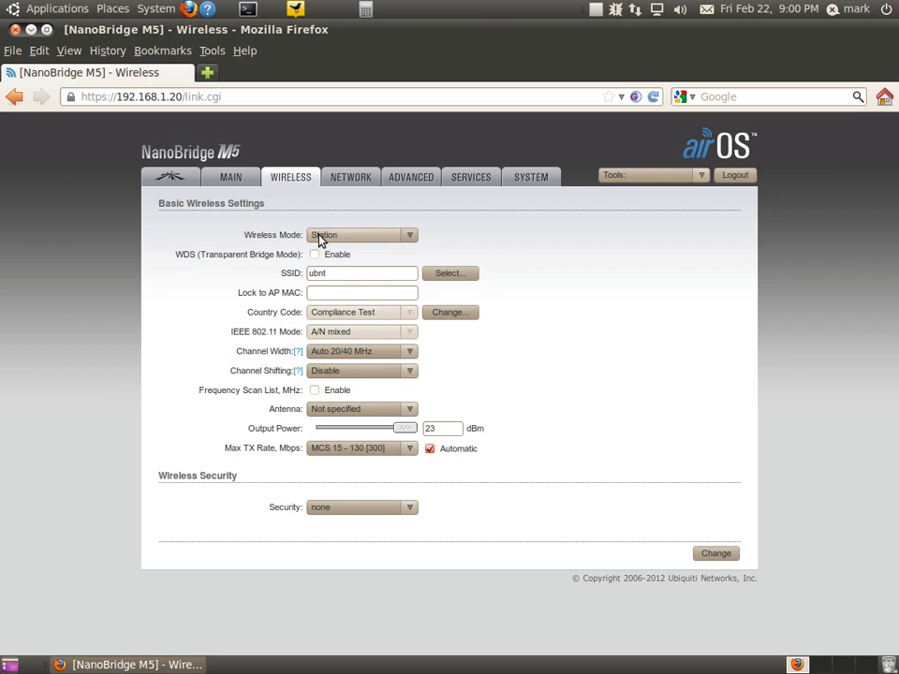
pyautogui.click(320, 237)
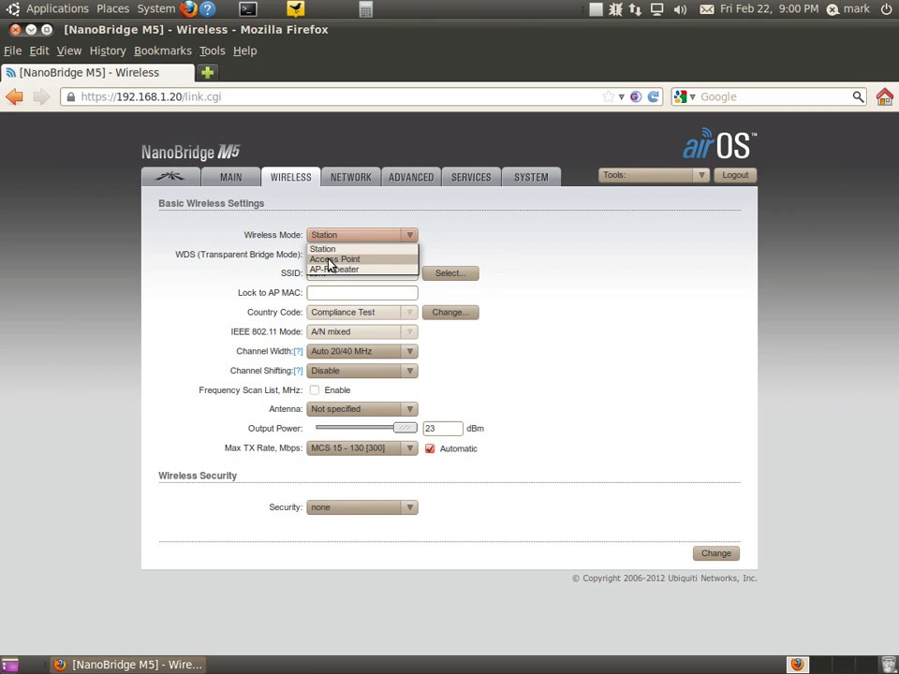
pyautogui.click(330, 261)
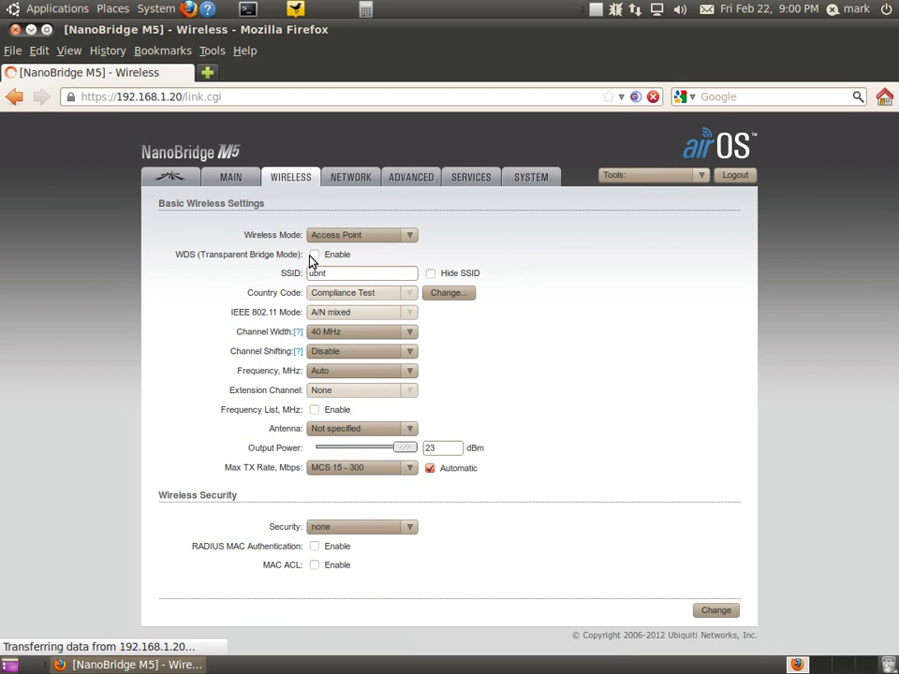
# - Enable WDS and replace the SSID with 'HSMM Ham Radio'
pyautogui.click(315, 255)
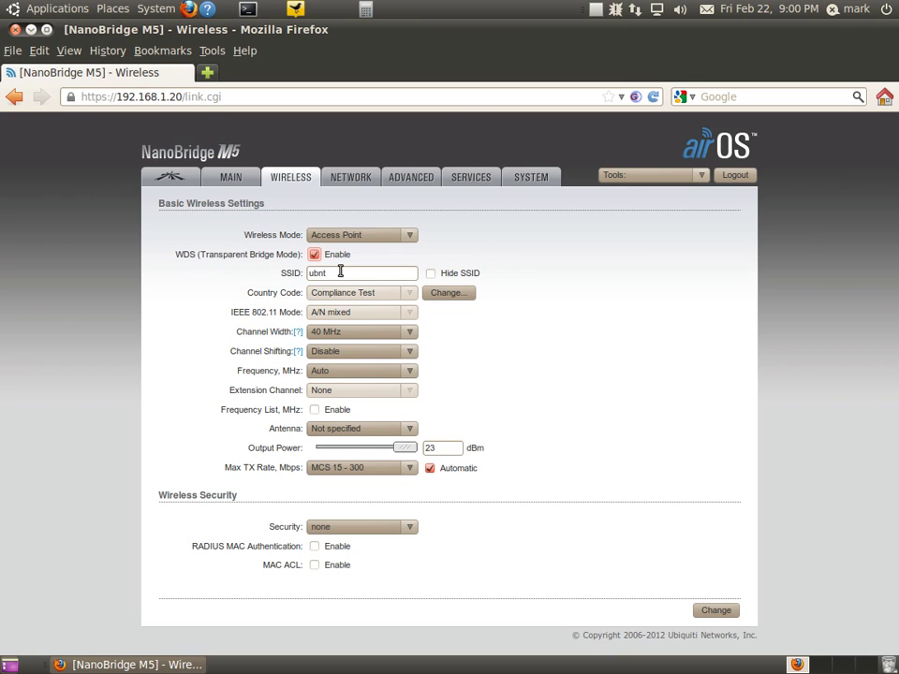
pyautogui.moveTo(340, 271); pyautogui.dragTo(298, 272)
pyautogui.write('HSMM Ham Radio')
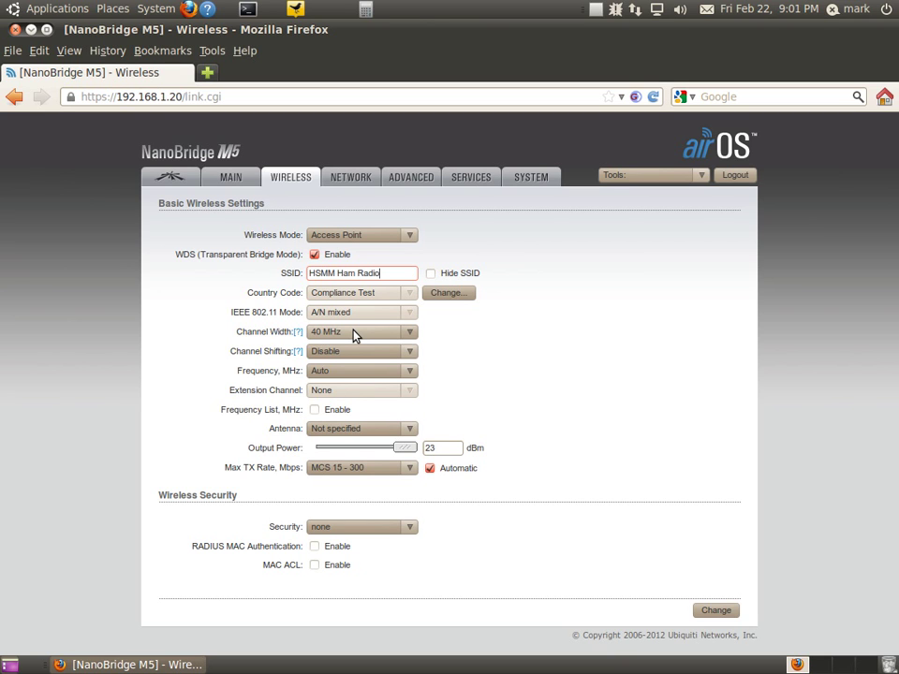
# - Set the Channel Width to 10 MHz instead of 40 MHz
pyautogui.click(355, 336)
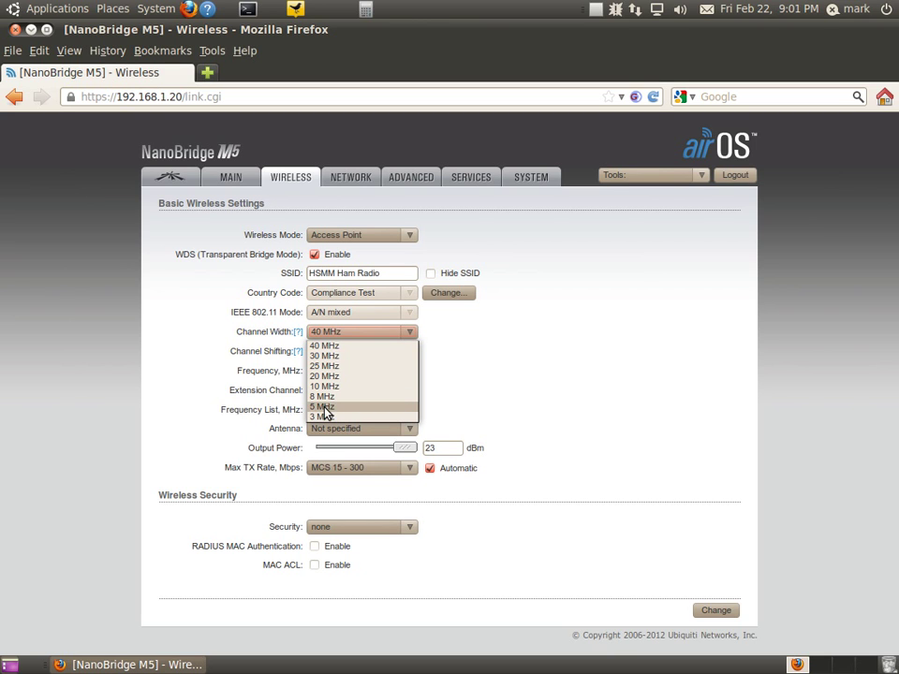
pyautogui.press('Escape')
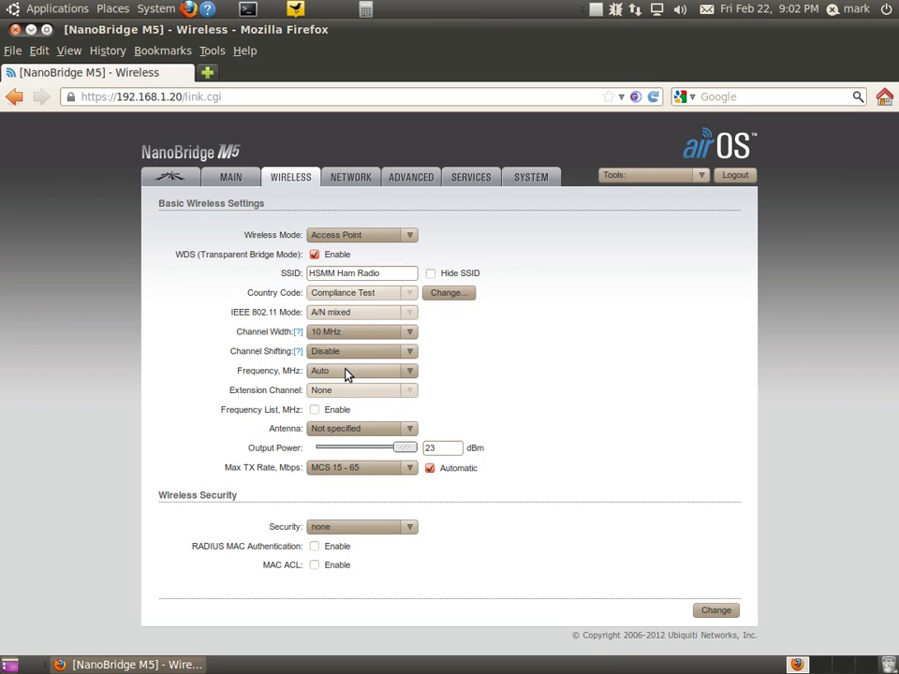
# - Pick 5800 from the Frequency, MHz list in place of Auto
pyautogui.click(325, 374)
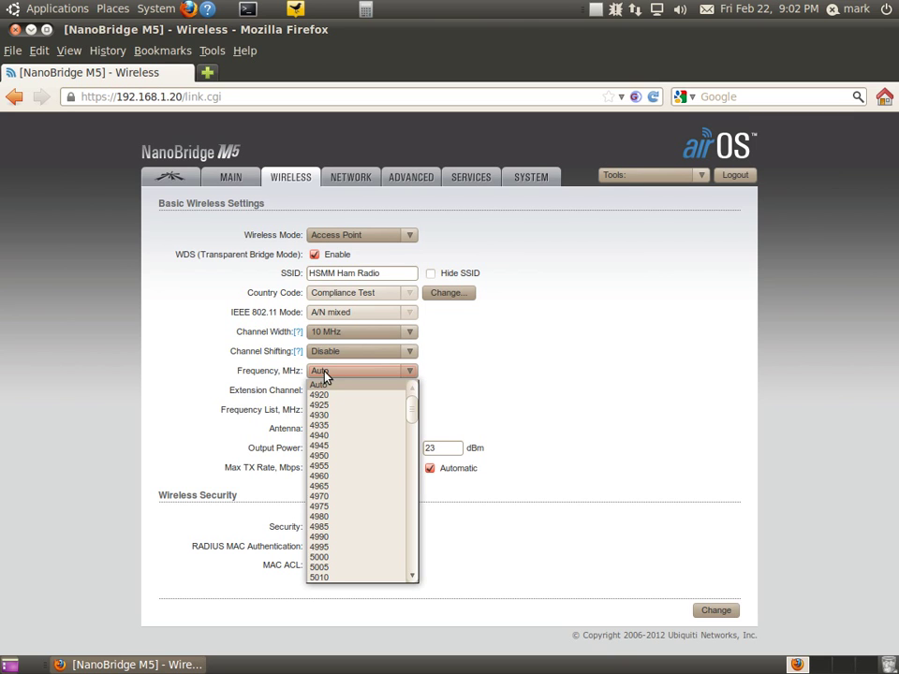
pyautogui.scroll(-6, 362, 466)
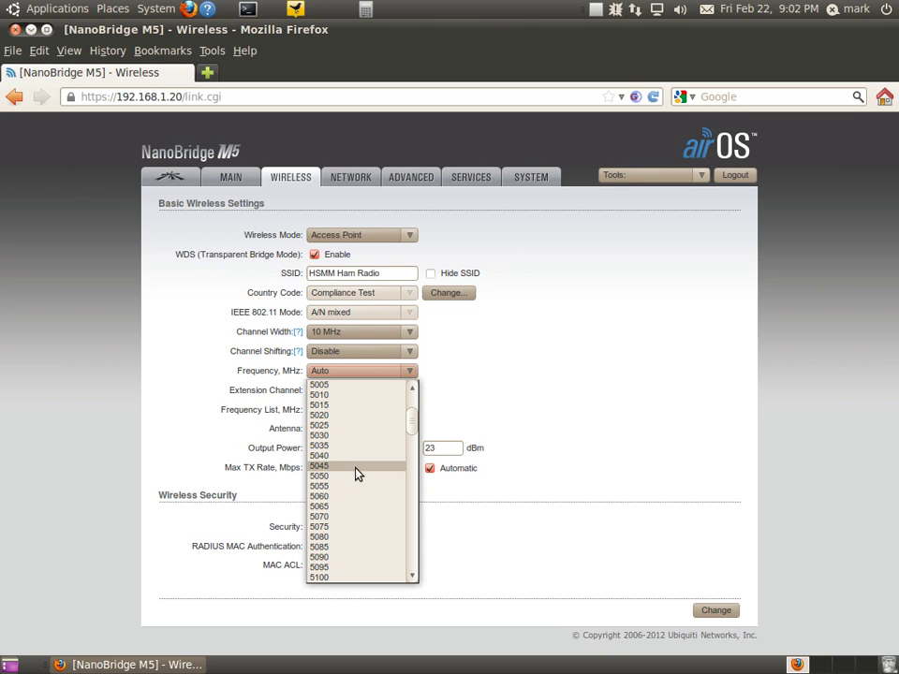
pyautogui.scroll(-5, 349, 503)
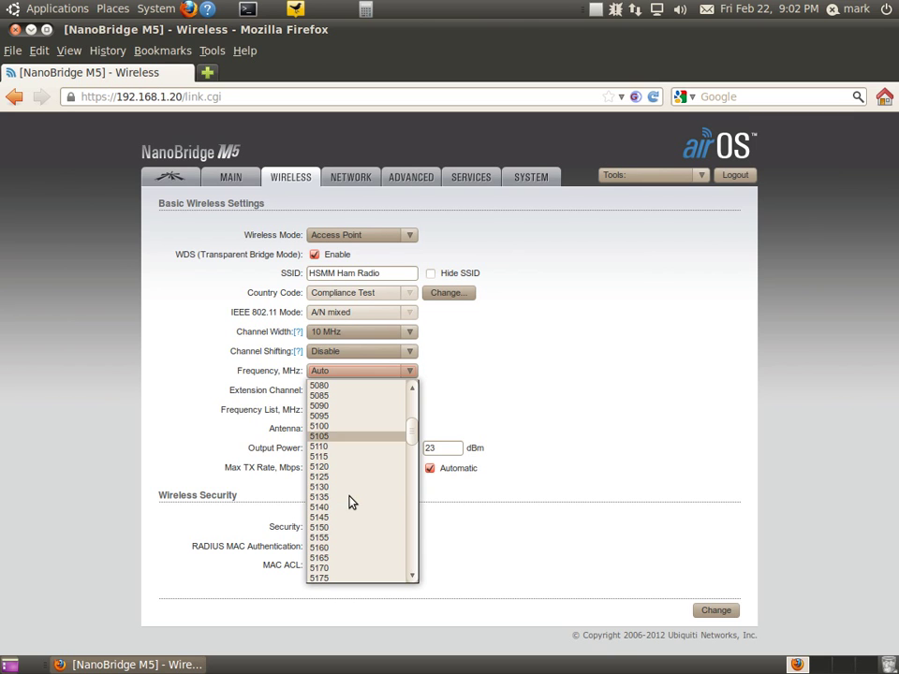
pyautogui.scroll(-10, 349, 503)
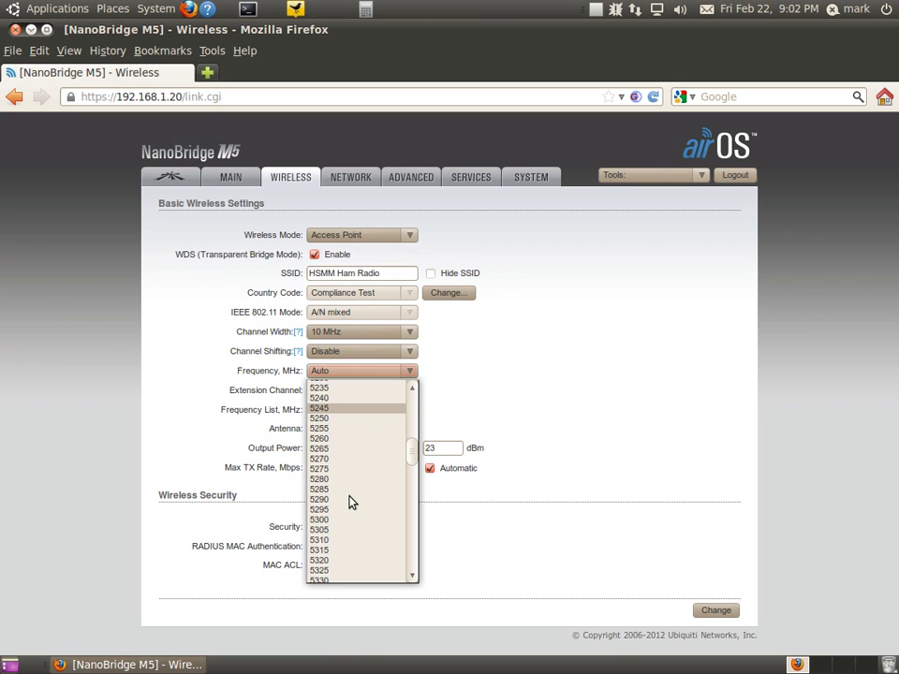
pyautogui.scroll(-6, 349, 503)
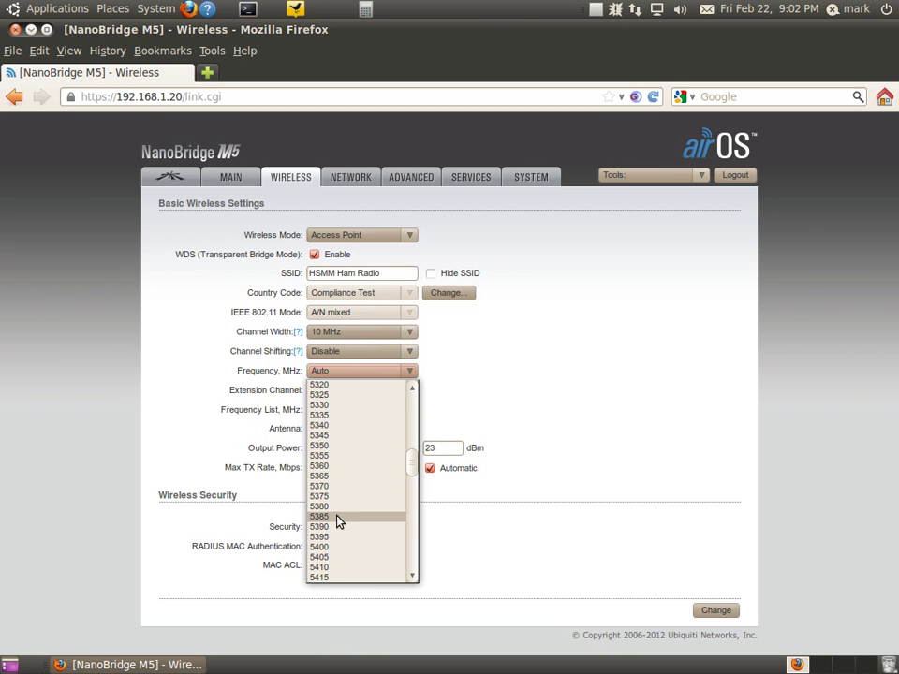
pyautogui.scroll(-12, 339, 521)
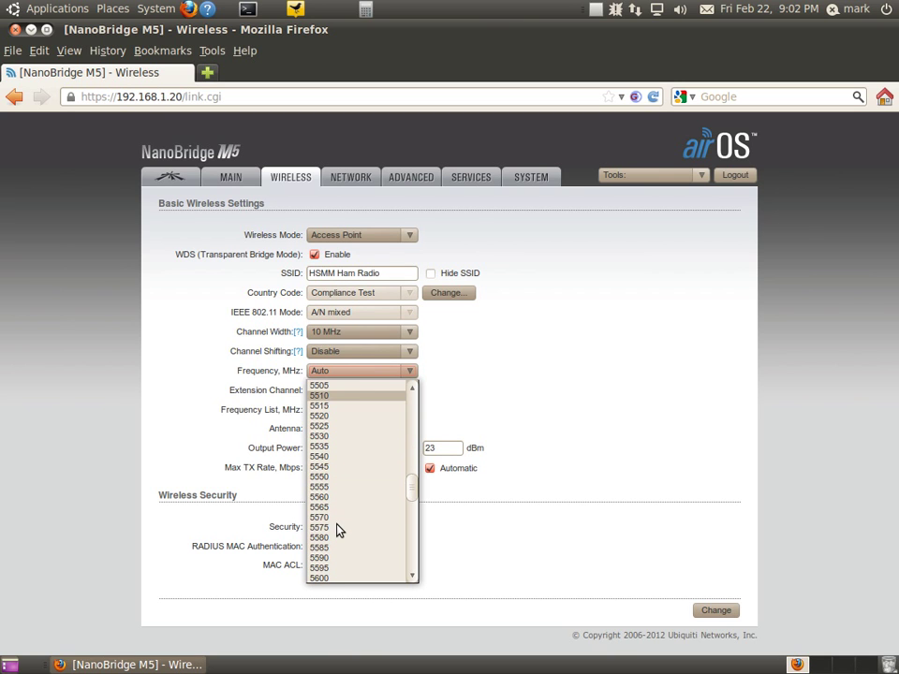
pyautogui.scroll(-6, 339, 531)
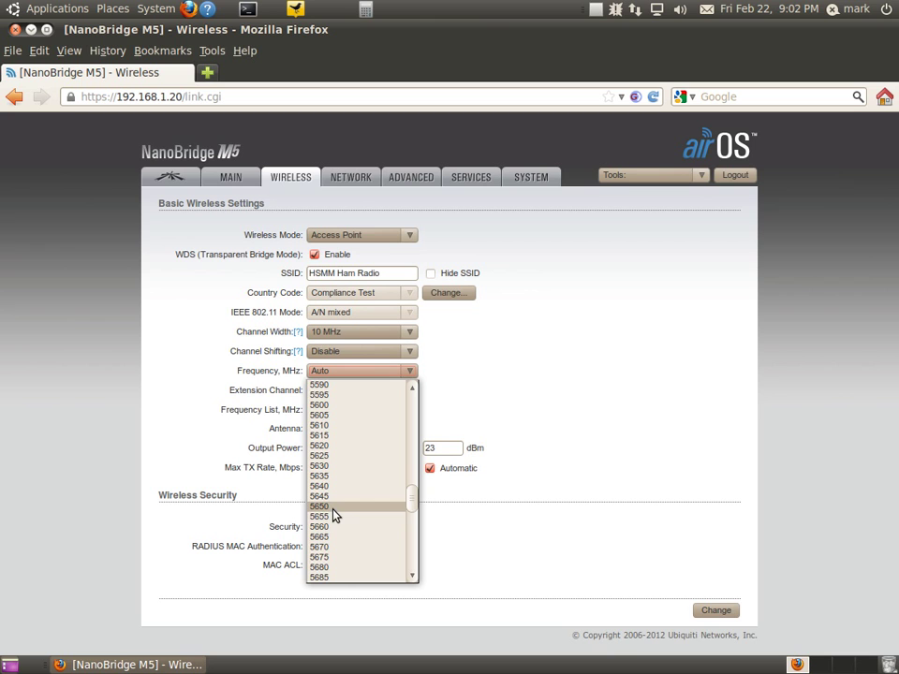
pyautogui.scroll(-12, 335, 516)
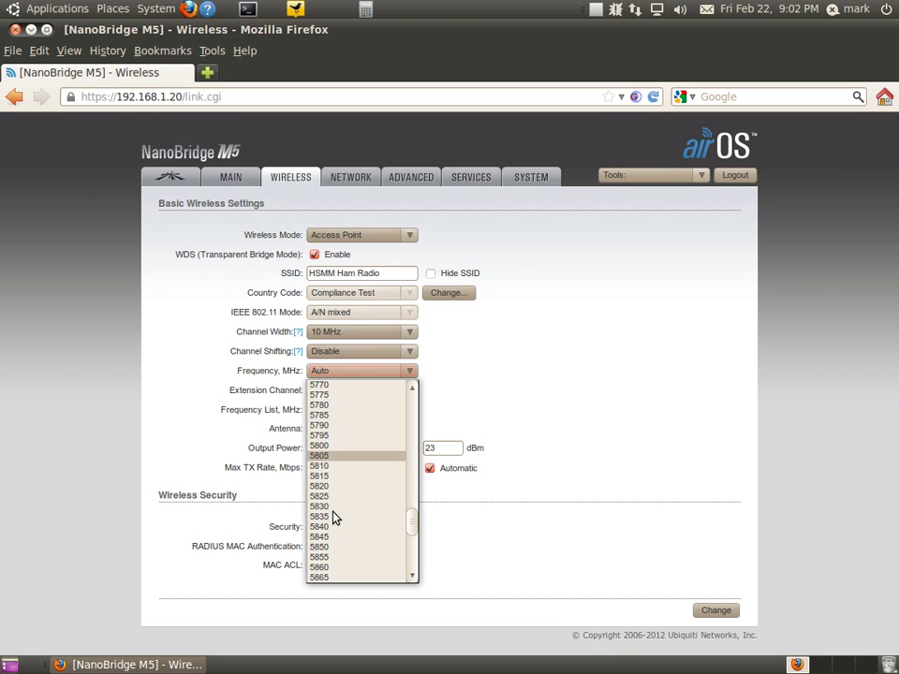
pyautogui.scroll(-4, 335, 520)
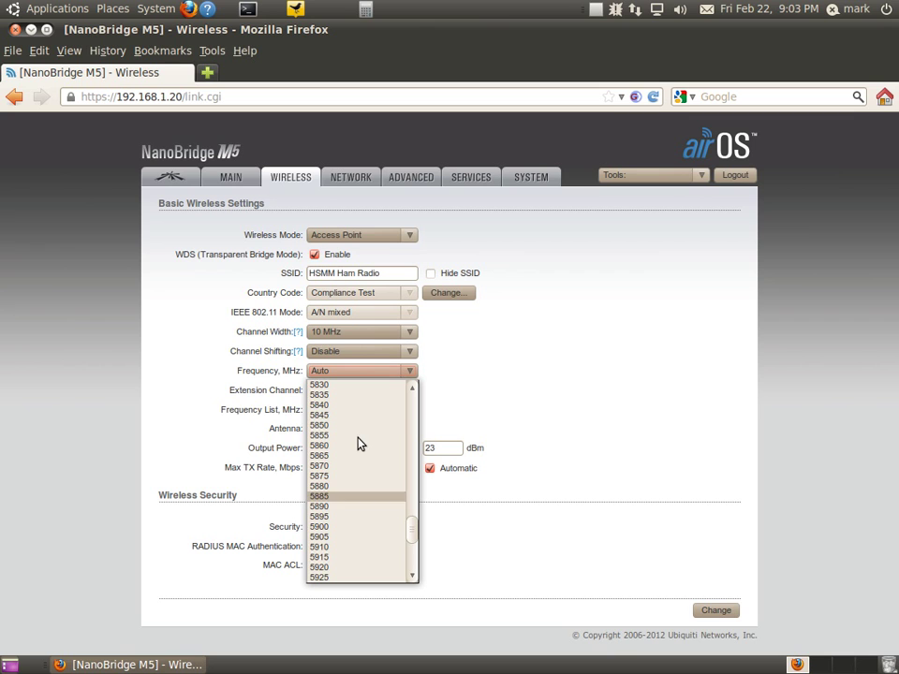
pyautogui.scroll(3, 359, 440)
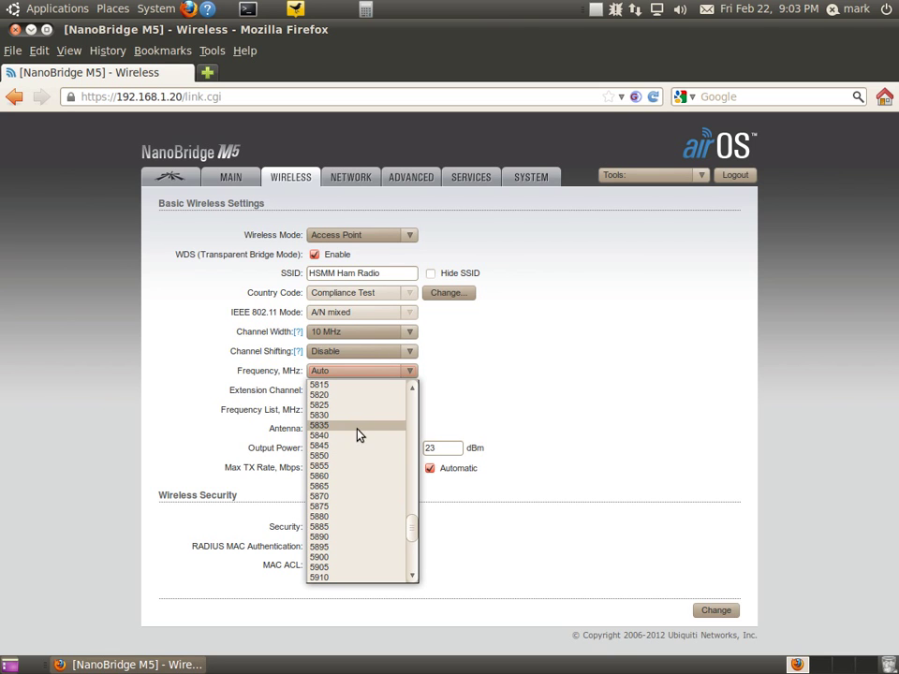
pyautogui.scroll(3, 358, 432)
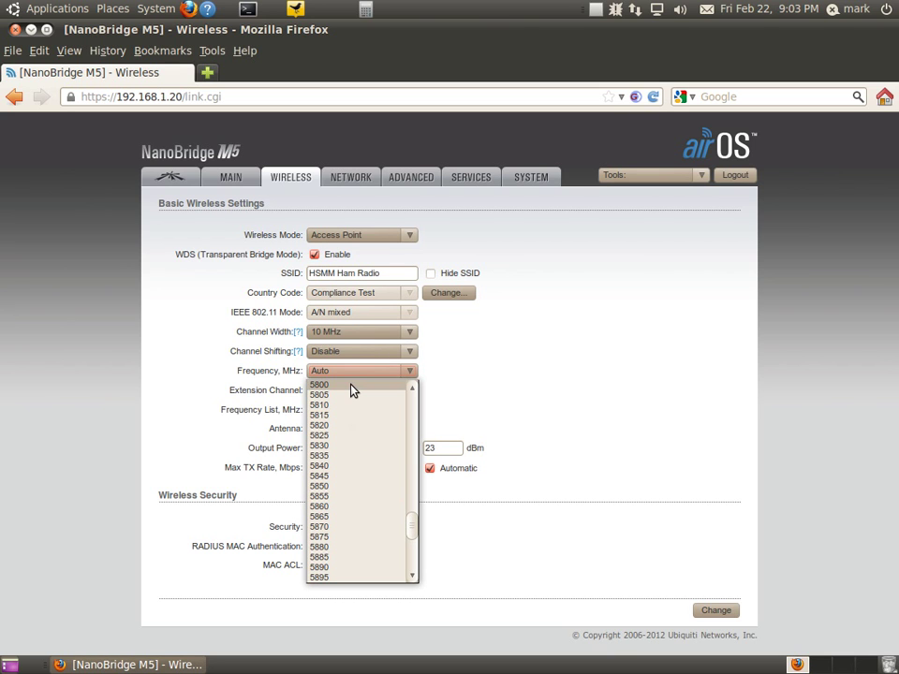
pyautogui.click(353, 388)
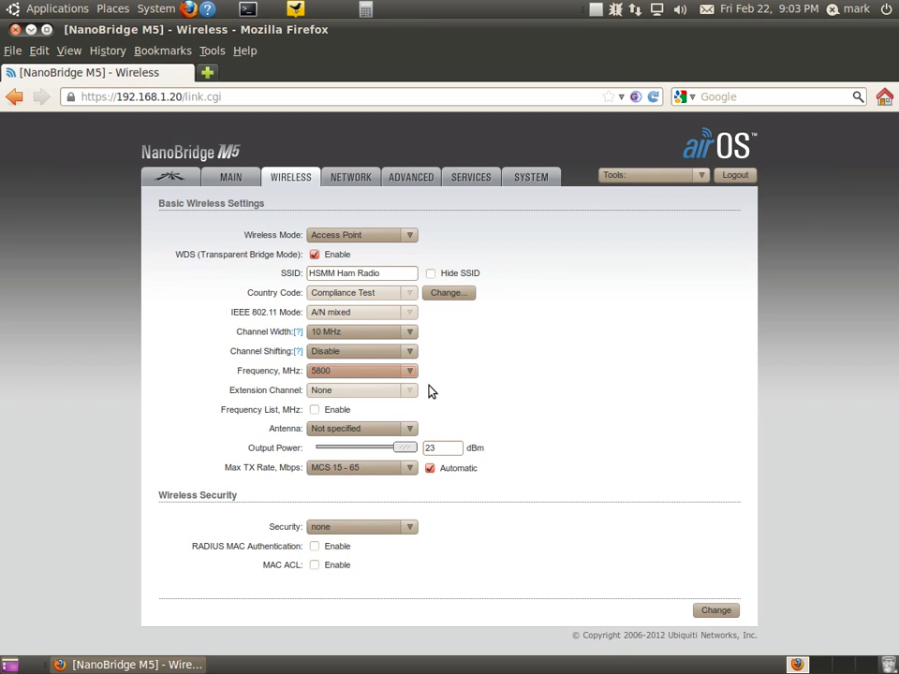
# - Select the 300 - 22 dBi antenna
pyautogui.click(408, 433)
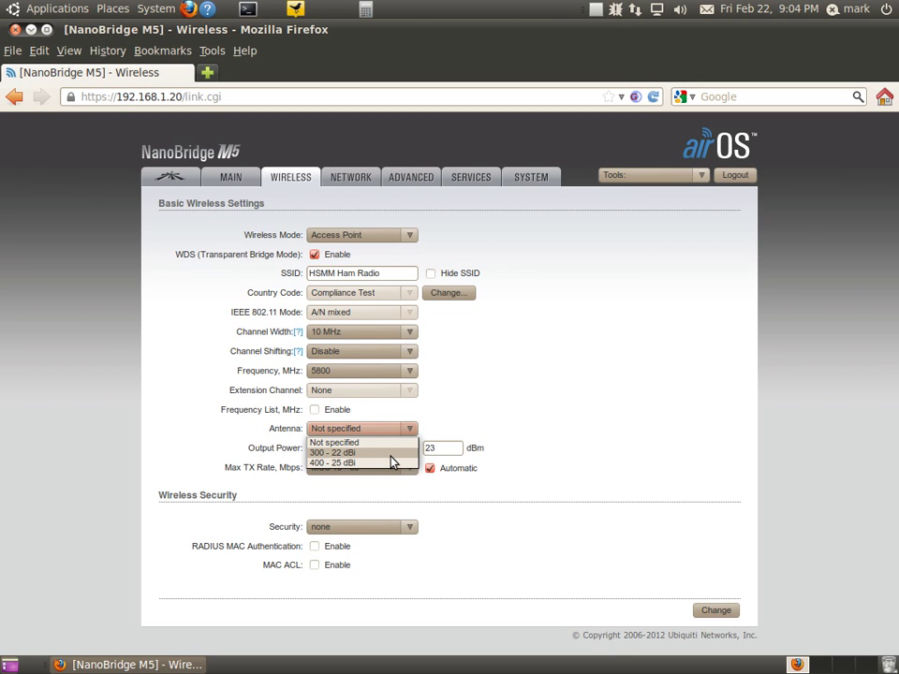
pyautogui.click(391, 455)
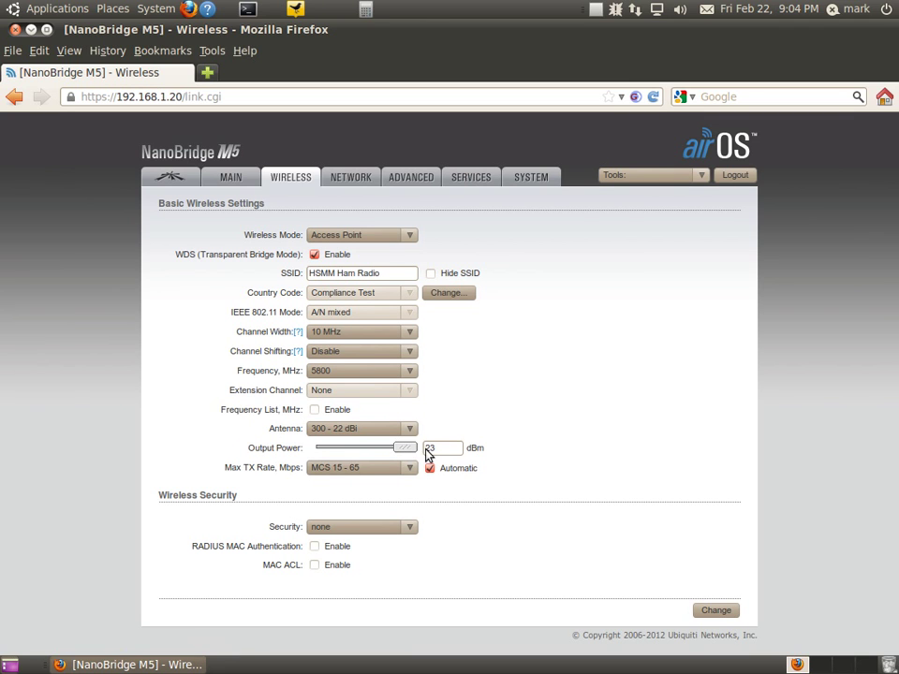
pyautogui.click(429, 447)
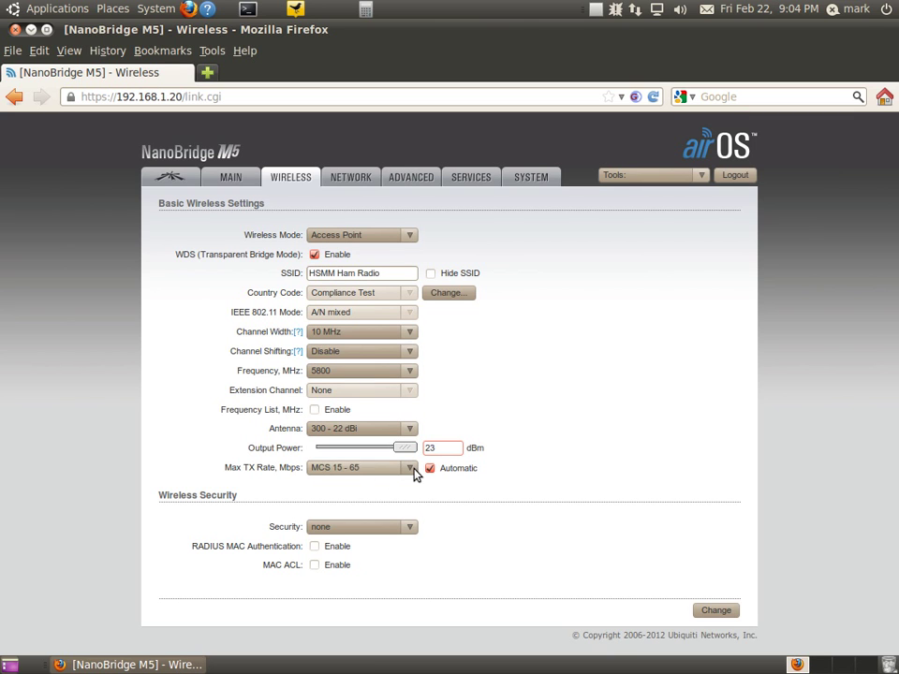
pyautogui.click(412, 470)
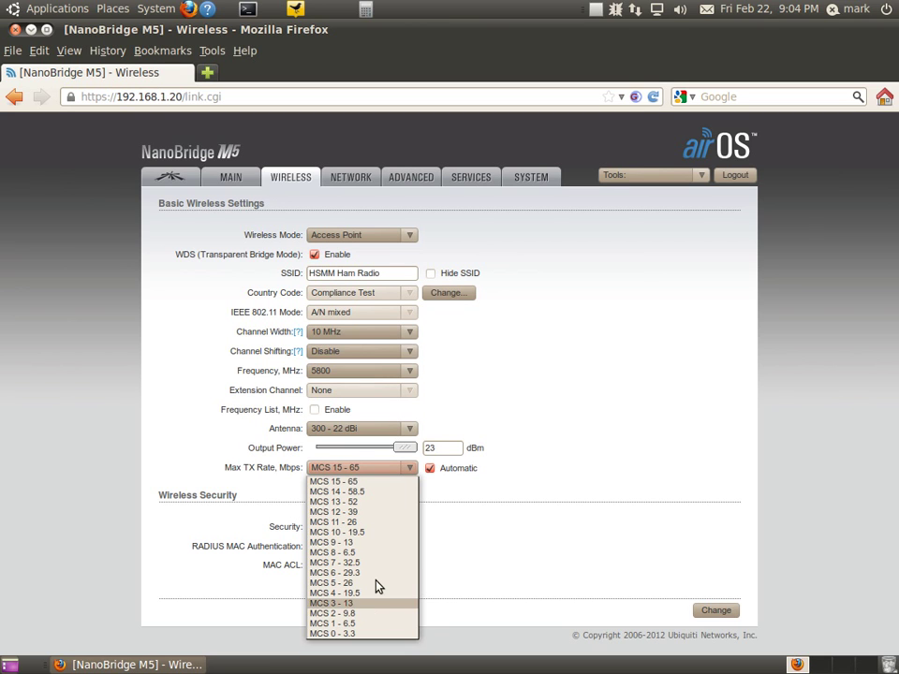
pyautogui.click(523, 474)
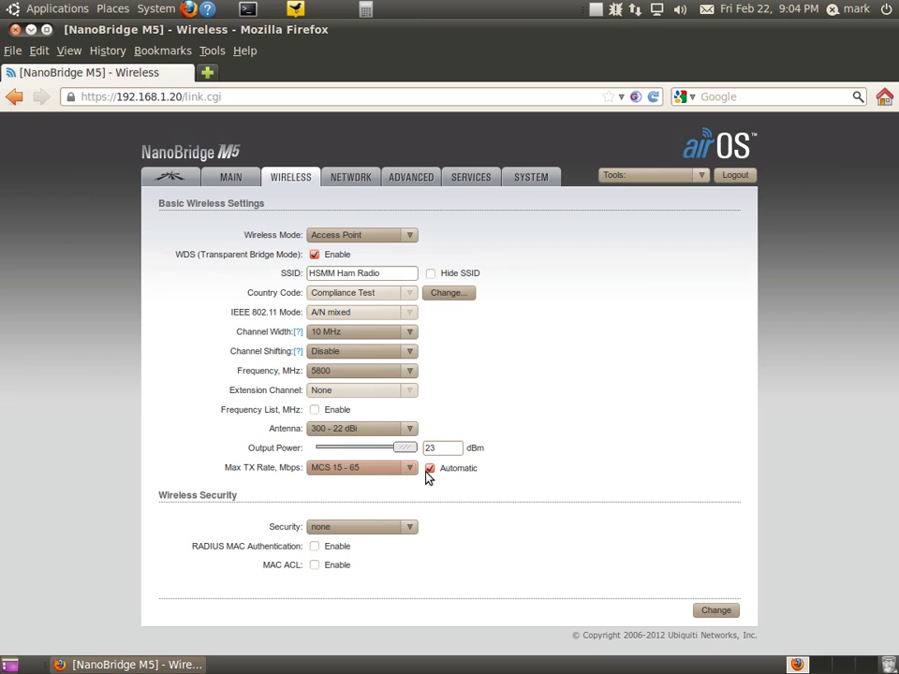
pyautogui.click(407, 528)
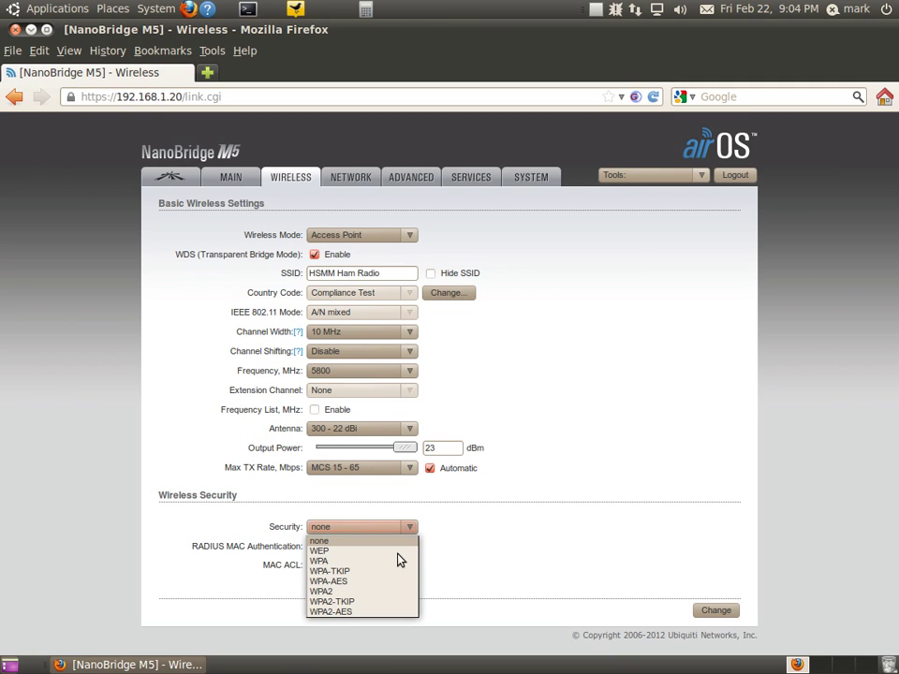
pyautogui.click(587, 525)
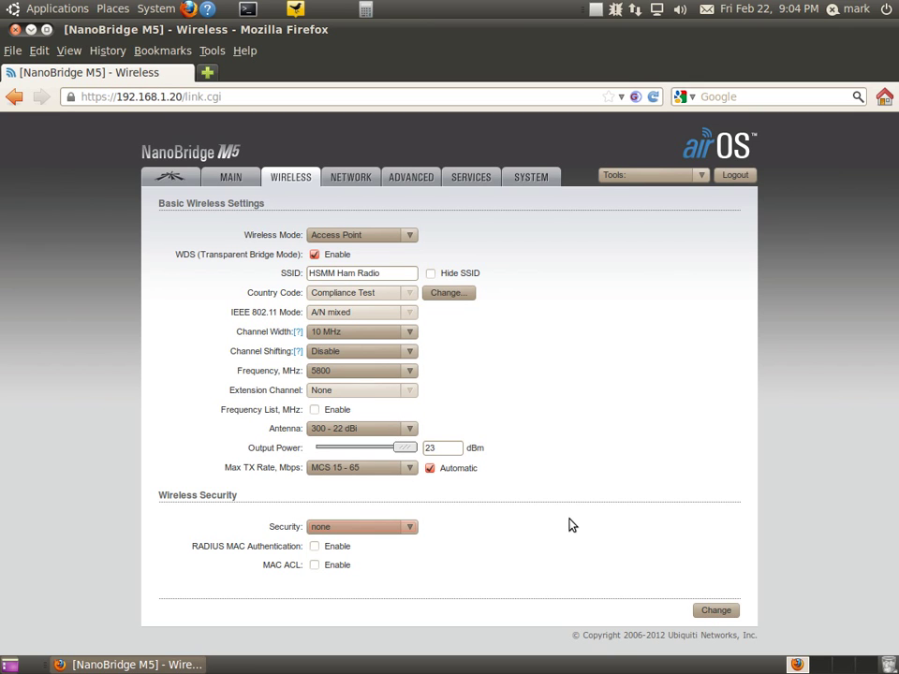
# - Save the Wireless page with Change, then confirm with Apply
pyautogui.click(713, 612)
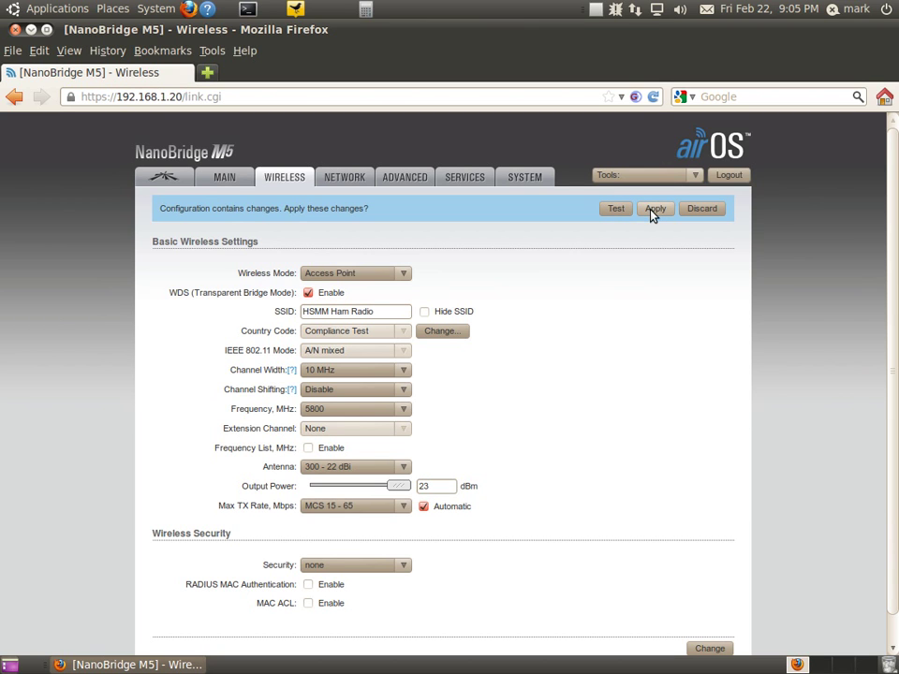
pyautogui.click(653, 209)
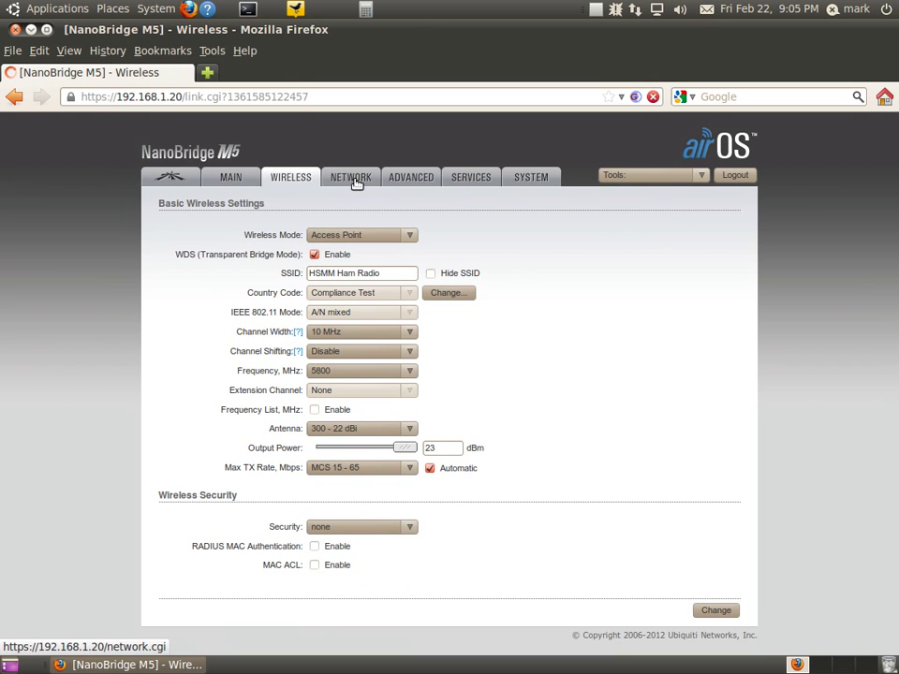
# - Change the IP address on the Network page to 192.168.1.50
pyautogui.click(356, 182)
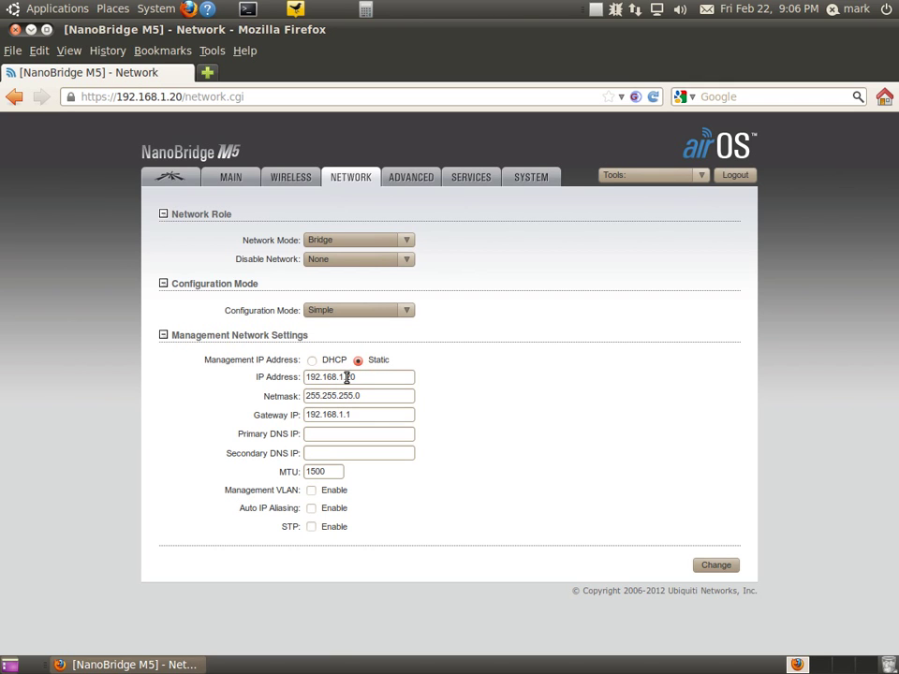
pyautogui.click(361, 378)
pyautogui.press('BackSpace')
pyautogui.press('BackSpace')
pyautogui.write('50')
pyautogui.click(467, 359)
# - Set primary DNS to 8.8.8.8, then save and apply the network settings
pyautogui.click(357, 433)
pyautogui.write('8.8.8.8')
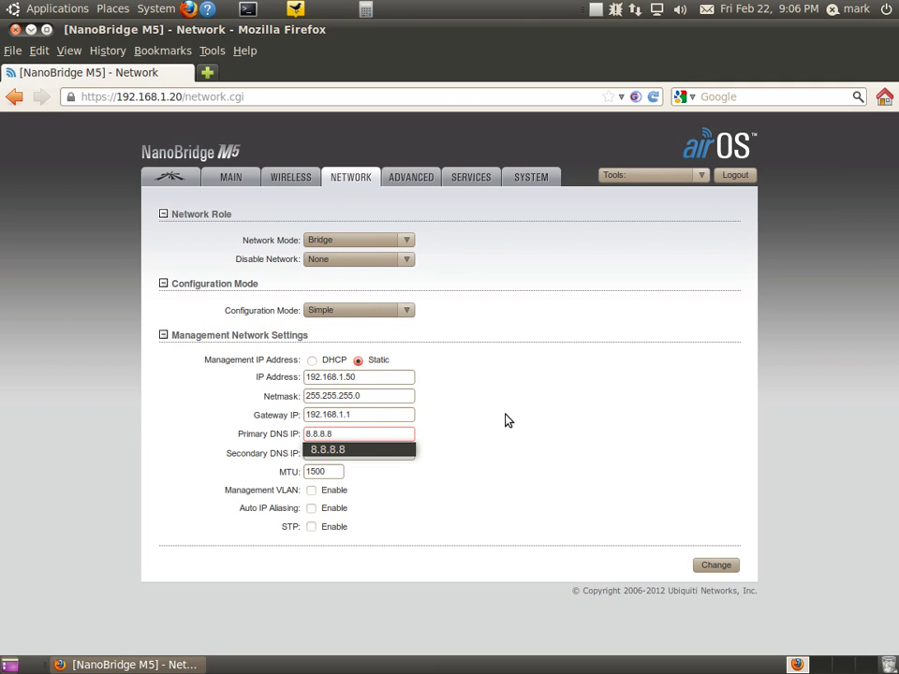
pyautogui.click(505, 420)
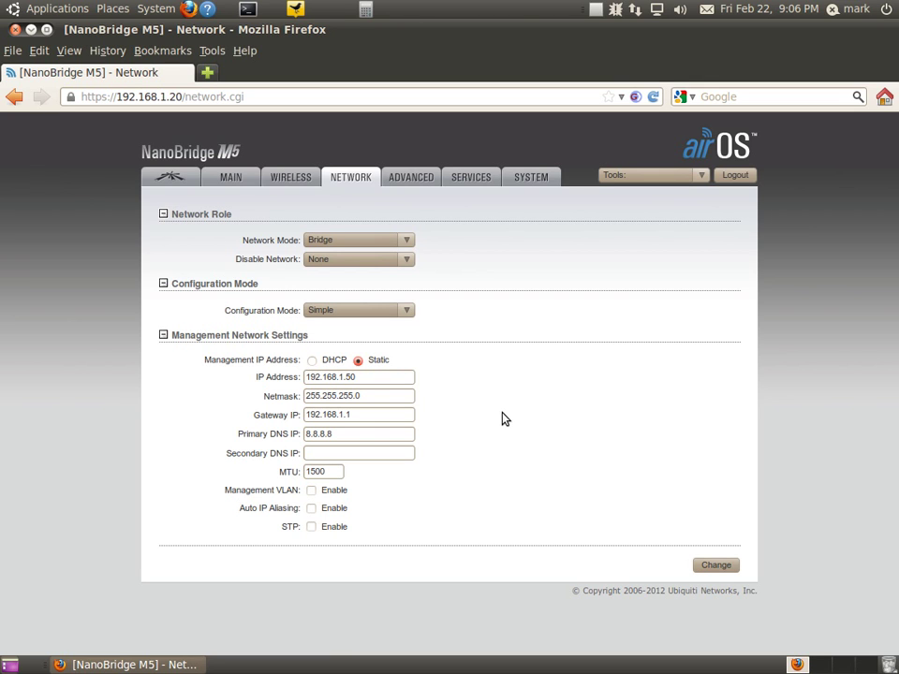
pyautogui.click(715, 566)
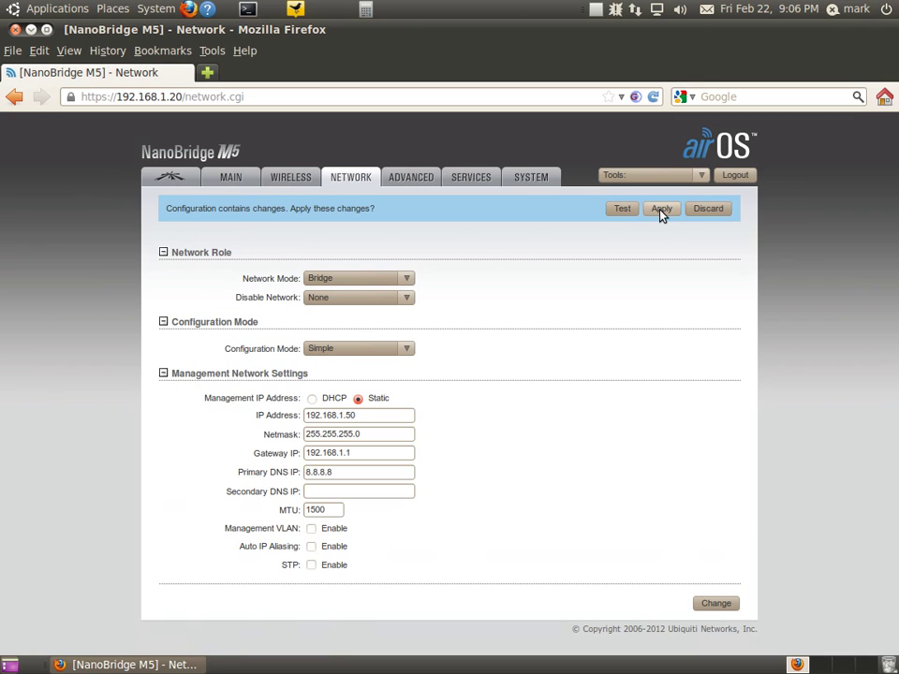
pyautogui.click(662, 212)
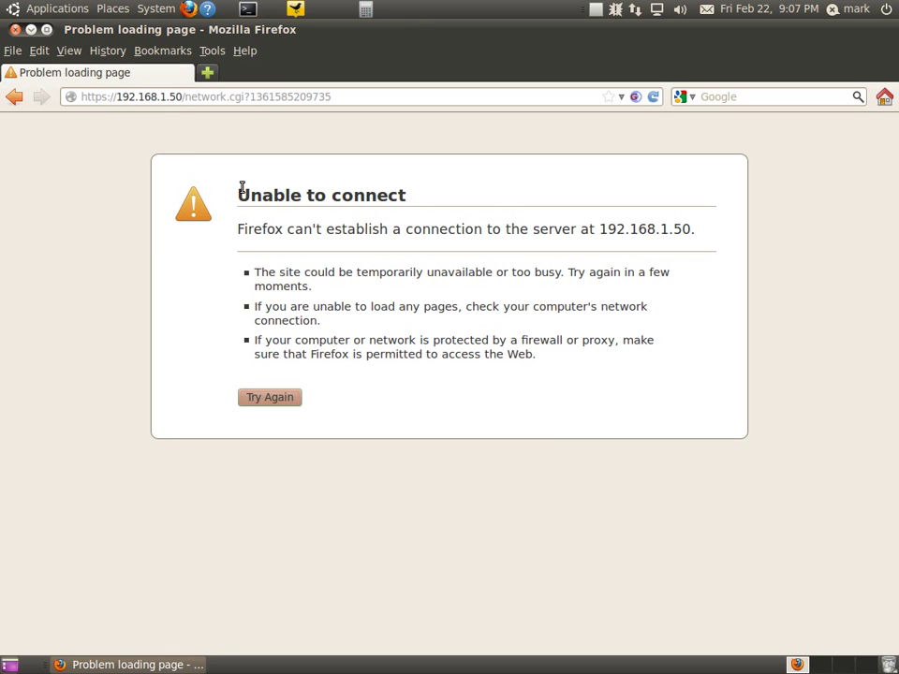
# - Reload airOS at 192.168.1.50, log back in and dismiss the default-password notice
pyautogui.click(255, 400)
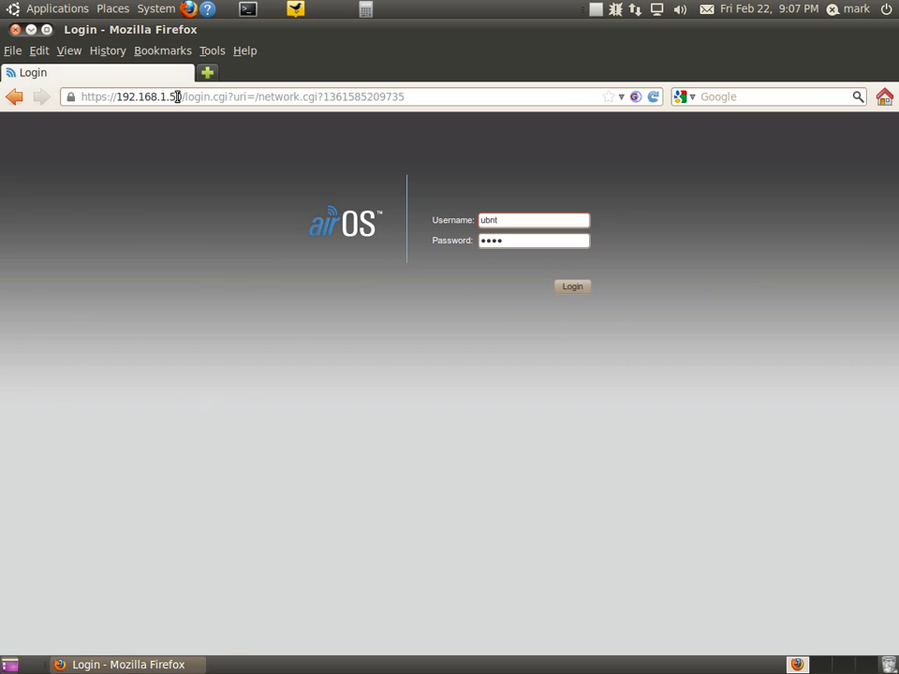
pyautogui.doubleClick(172, 96)
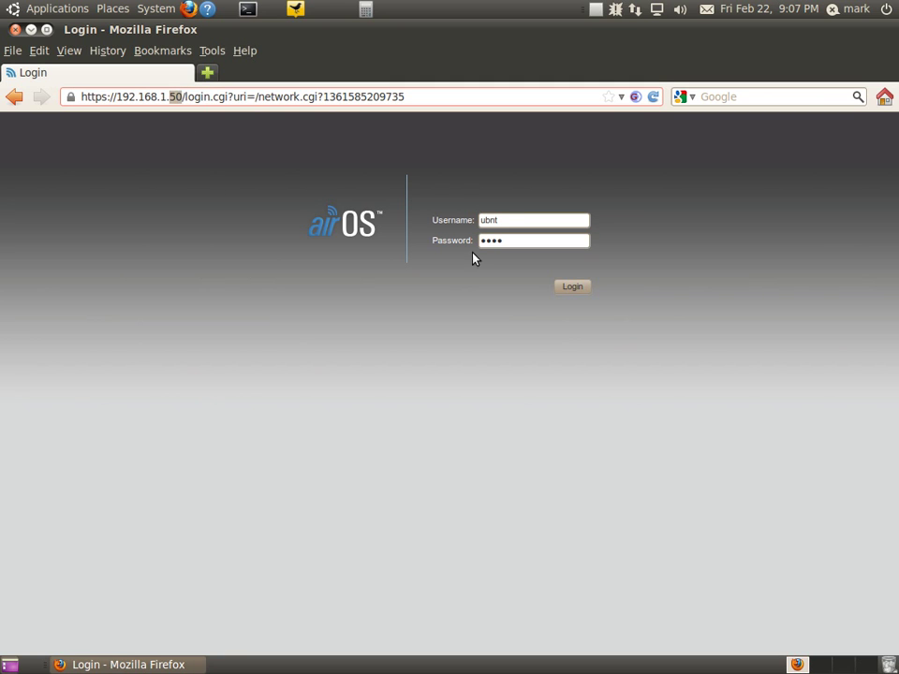
pyautogui.click(496, 218)
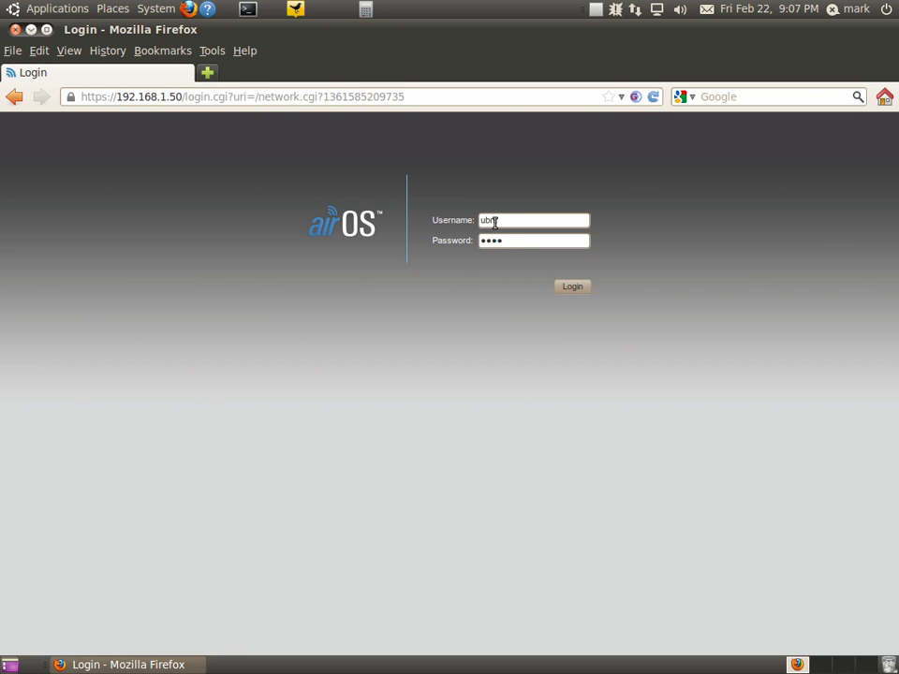
pyautogui.press('Return')
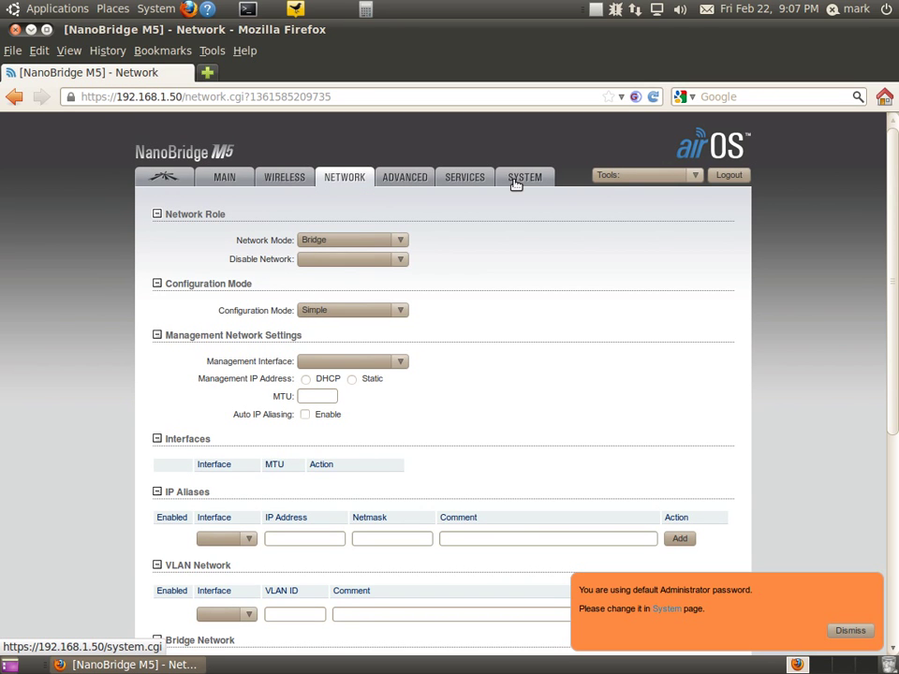
pyautogui.click(850, 631)
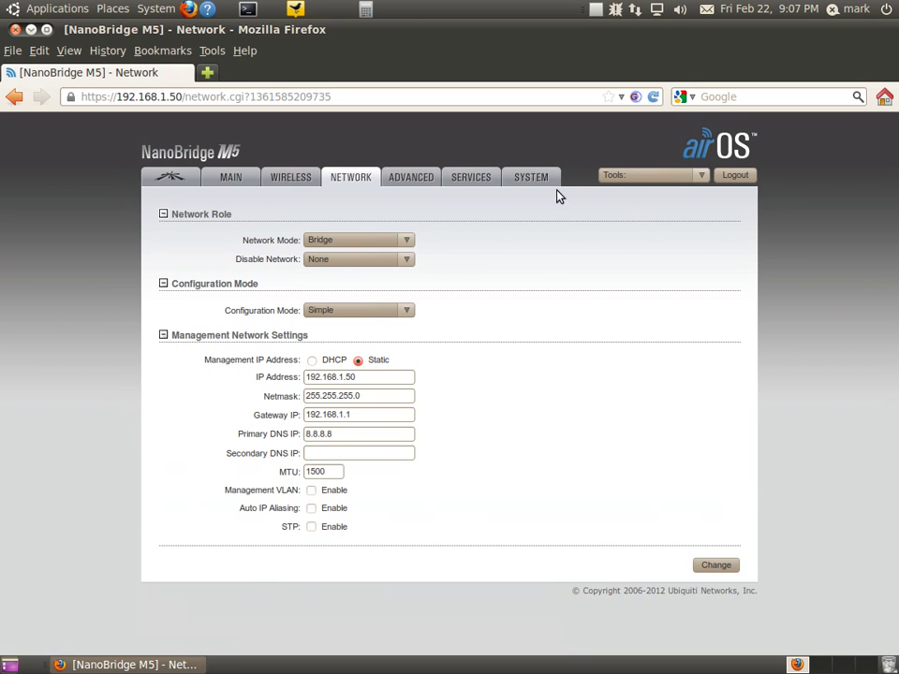
# - On the System page, replace the device name NanoBridge M5 with 'Hospital' plus the operator's callsign
pyautogui.click(530, 177)
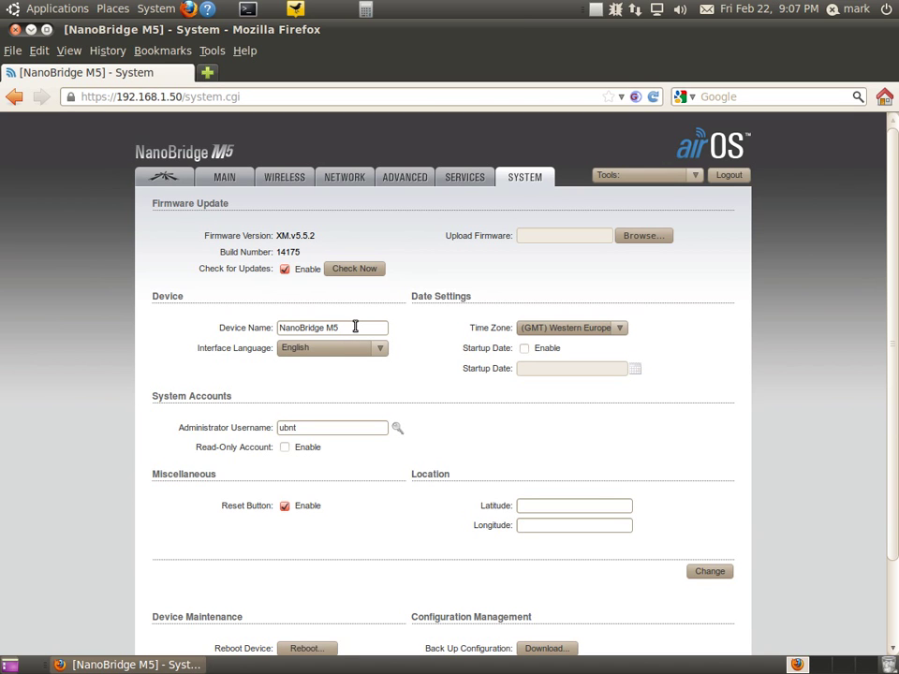
pyautogui.moveTo(355, 327); pyautogui.dragTo(273, 325)
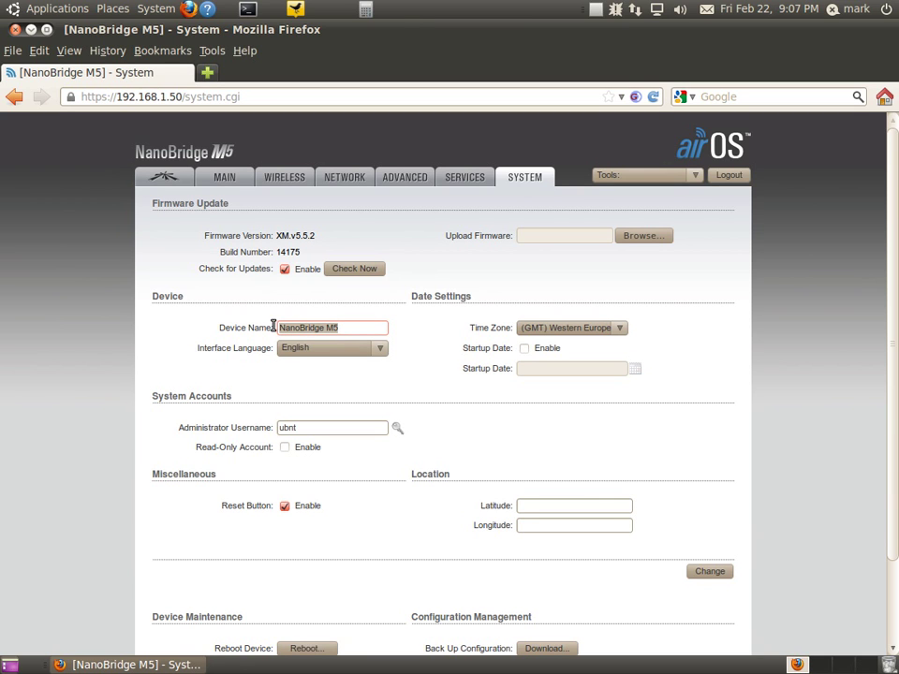
pyautogui.press('BackSpace')
pyautogui.write('Hos')
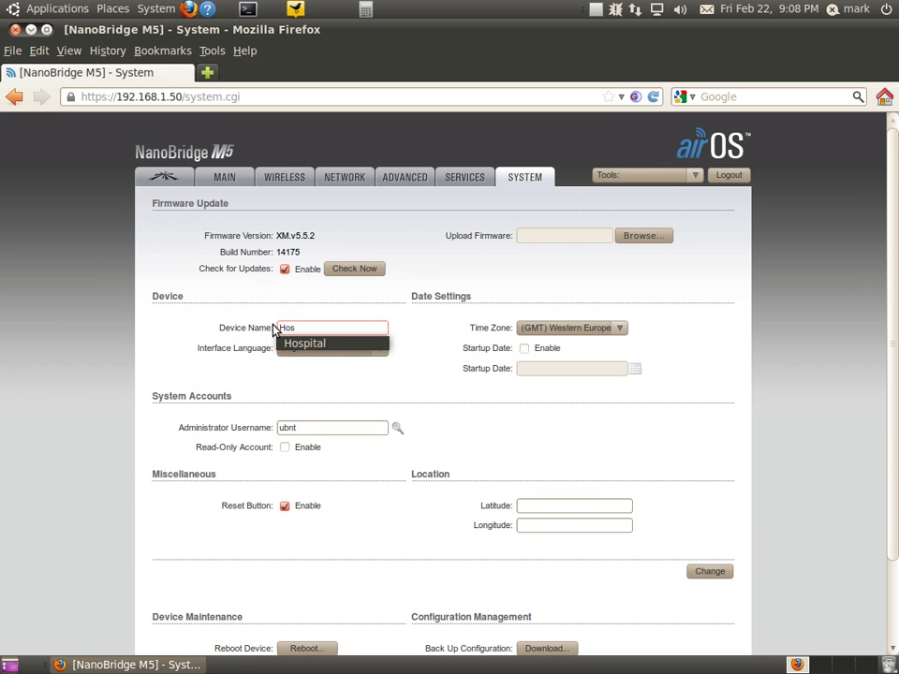
pyautogui.press('Down')
pyautogui.press('Return')
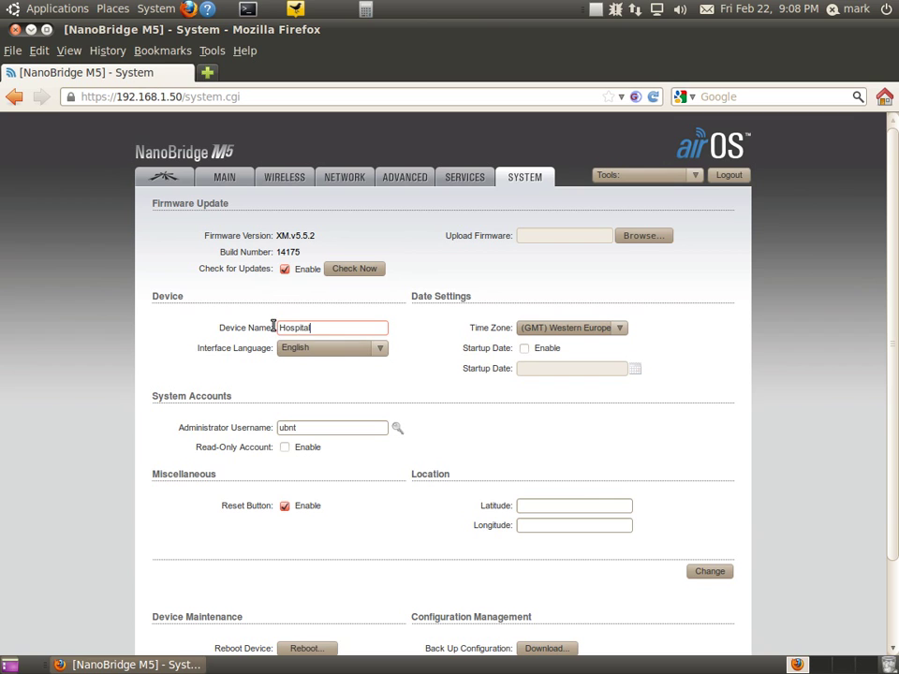
pyautogui.write('KC8GRQ')
# - Correct the device name text so it reads 'Hospital' followed by the callsign
pyautogui.moveTo(308, 327); pyautogui.dragTo(268, 323)
pyautogui.press('BackSpace')
pyautogui.write('EOC')
pyautogui.press('Delete')
pyautogui.press('BackSpace')
pyautogui.press('BackSpace')
pyautogui.press('BackSpace')
pyautogui.write('Hospital')
# - Set the time zone to GMT-05:00 Eastern Standard Time and clear the administrator username field
pyautogui.click(539, 331)
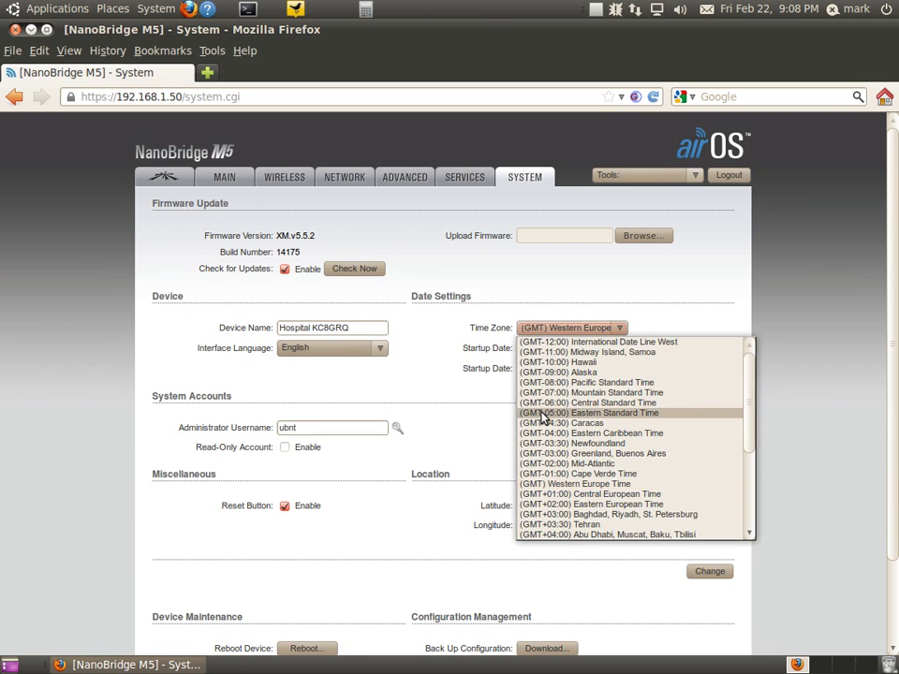
pyautogui.press('Escape')
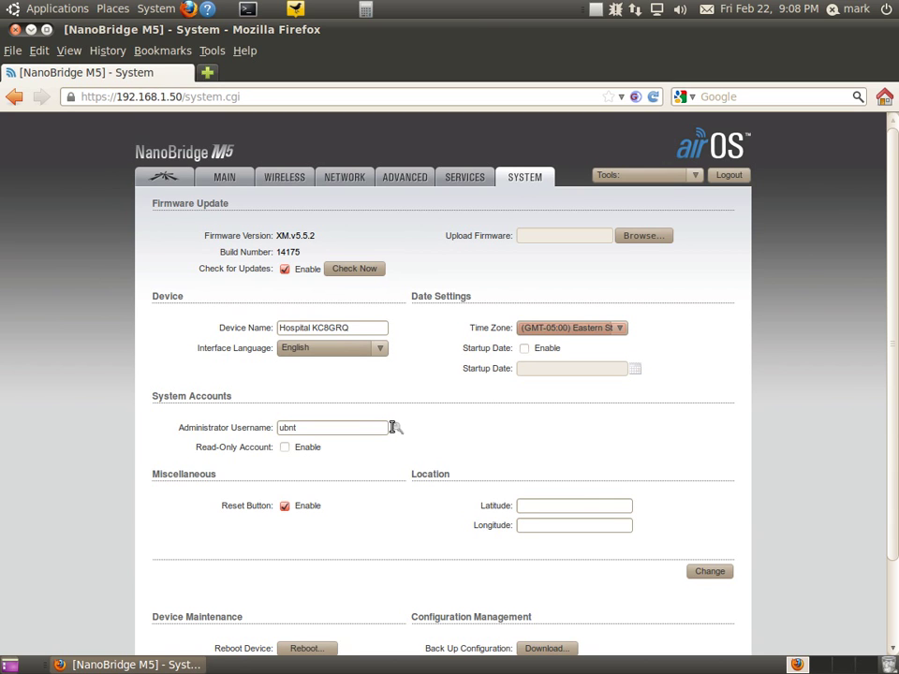
pyautogui.moveTo(375, 427); pyautogui.dragTo(191, 431)
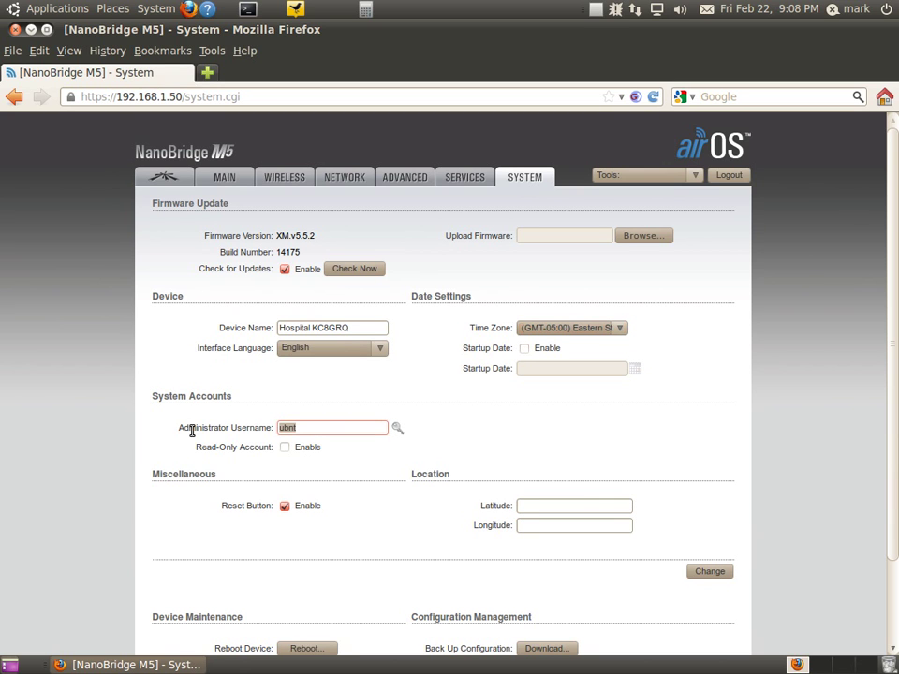
pyautogui.write('username')
pyautogui.click(360, 448)
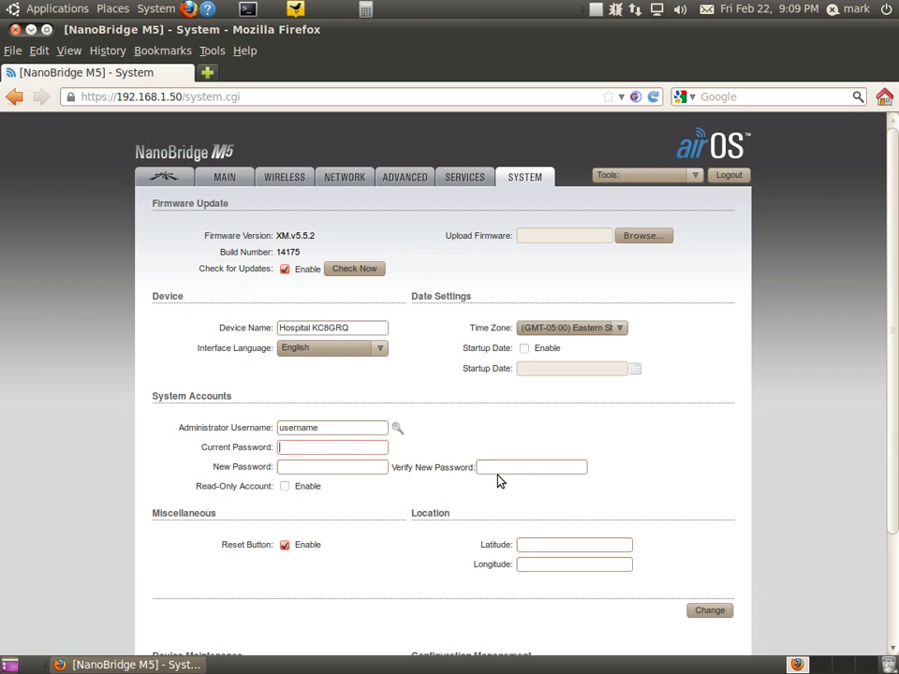
pyautogui.moveTo(335, 423); pyautogui.dragTo(252, 424)
pyautogui.press('BackSpace')
pyautogui.click(713, 612)
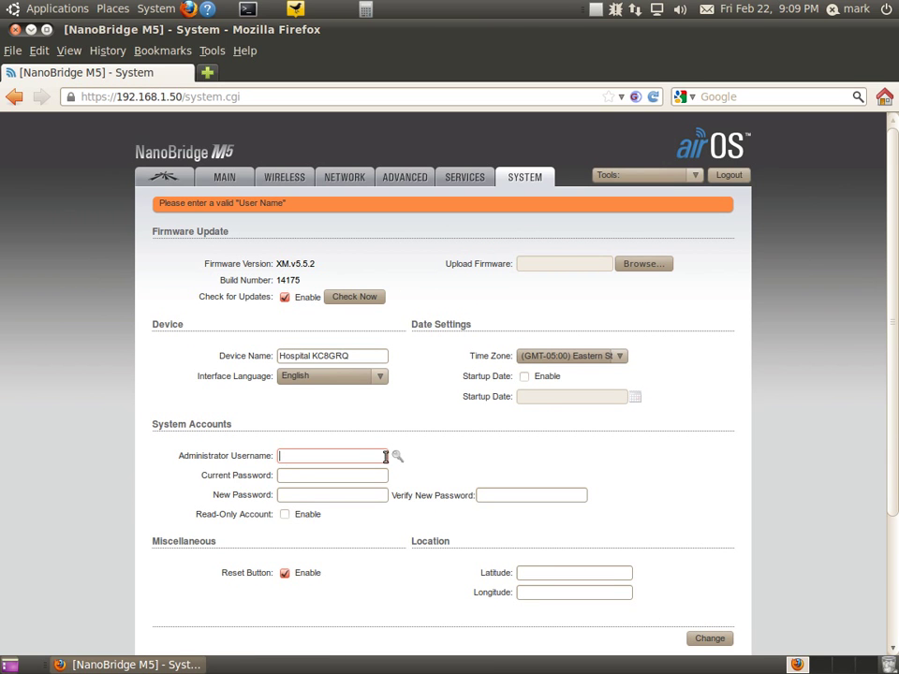
# - Enter the current admin password and the new password twice, then save the system settings
pyautogui.write('ubnt')
pyautogui.press('Tab')
pyautogui.write('ubnt')
pyautogui.press('Tab')
pyautogui.write('ubn')
pyautogui.press('BackSpace')
pyautogui.press('BackSpace')
pyautogui.press('BackSpace')
pyautogui.write('ubnt')
pyautogui.press('Tab')
pyautogui.write('ubnt')
pyautogui.click(708, 642)
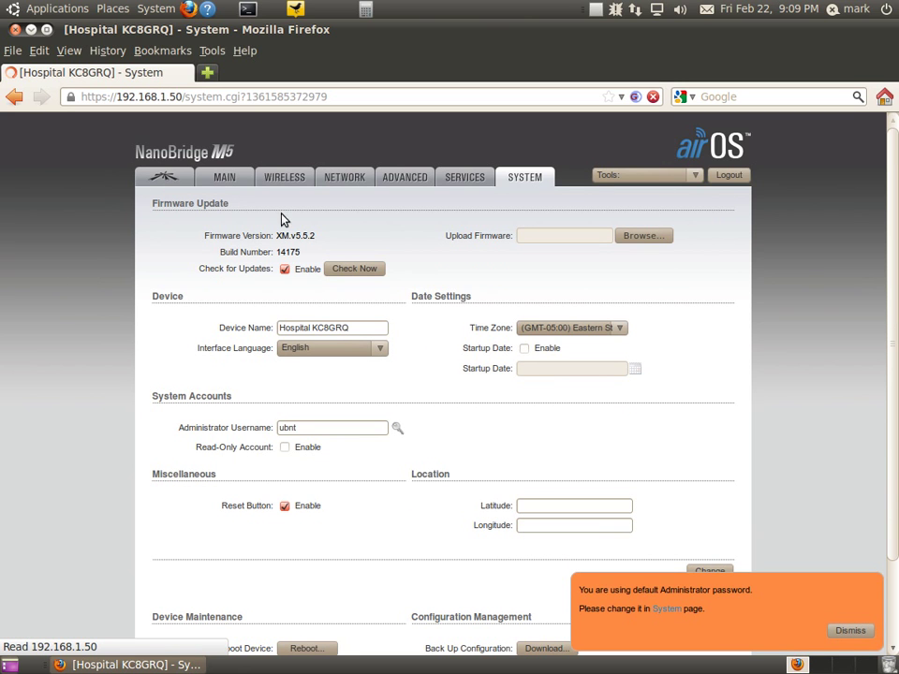
# - Show the Main status page and highlight the device name to confirm Access Point WDS on HSMM Ham Radio
pyautogui.click(225, 179)
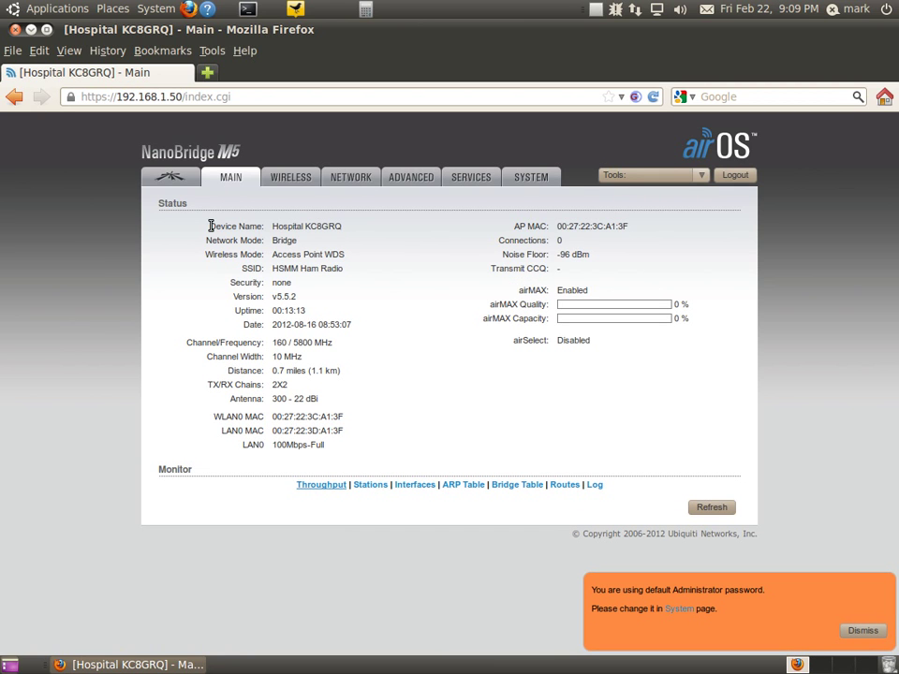
pyautogui.tripleClick(363, 226)
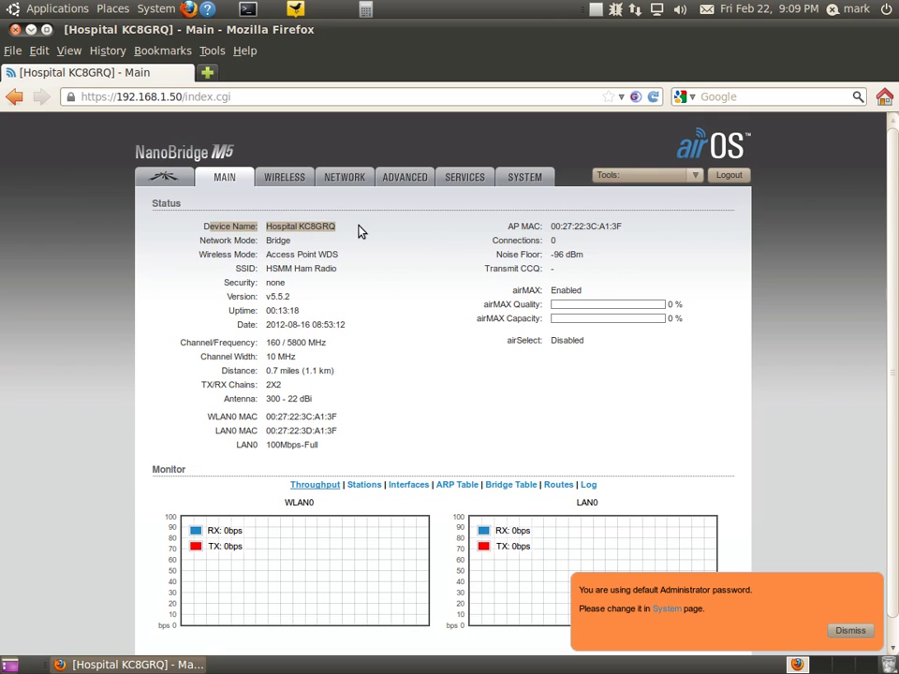
pyautogui.click(290, 242)
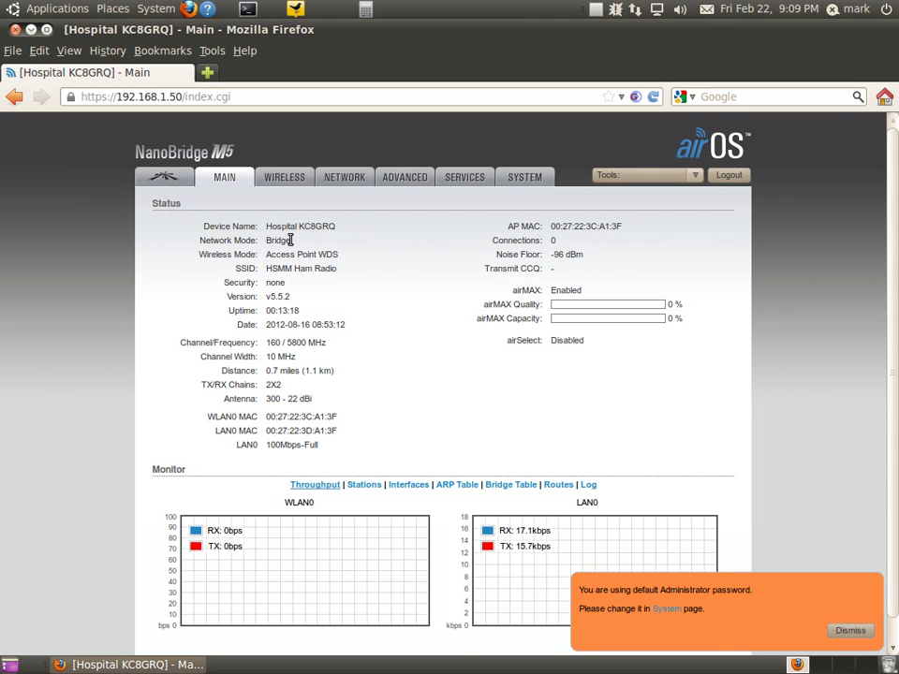